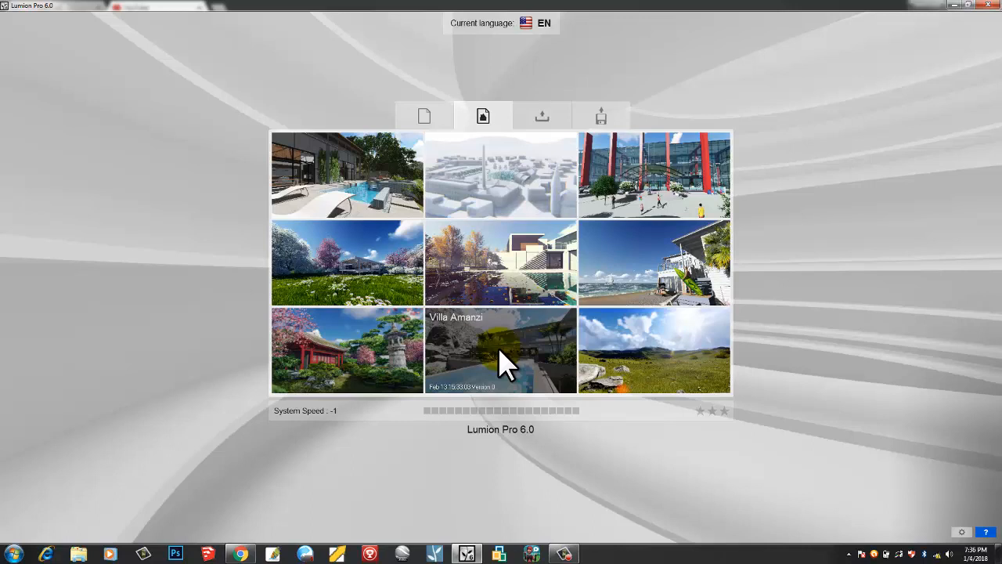
Open the example scene of the concrete house with a pool and autumn trees.
click(523, 270)
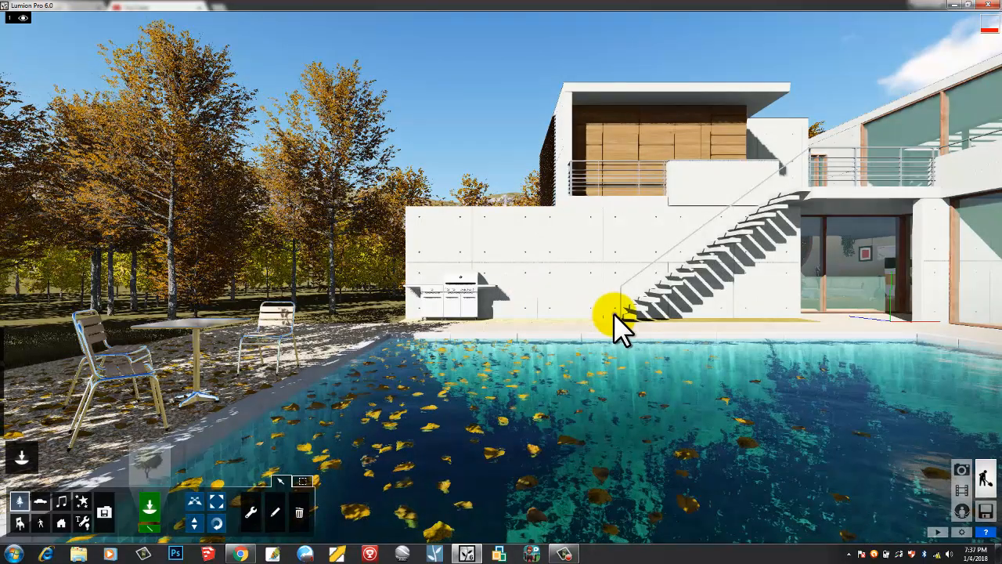
mouse_move(621, 310)
right_down()
mouse_move(615, 317)
mouse_move(627, 294)
right_up()
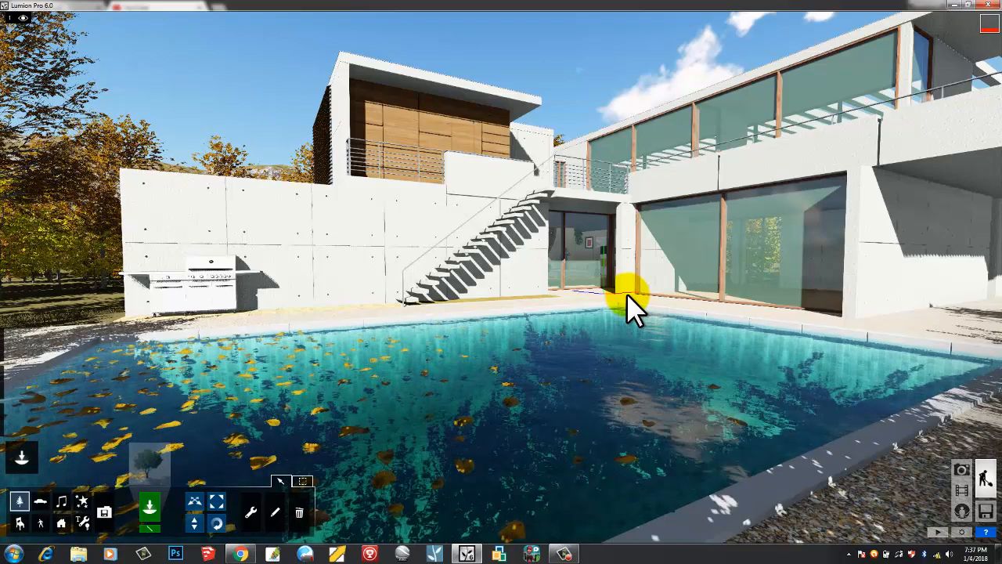
key(w)
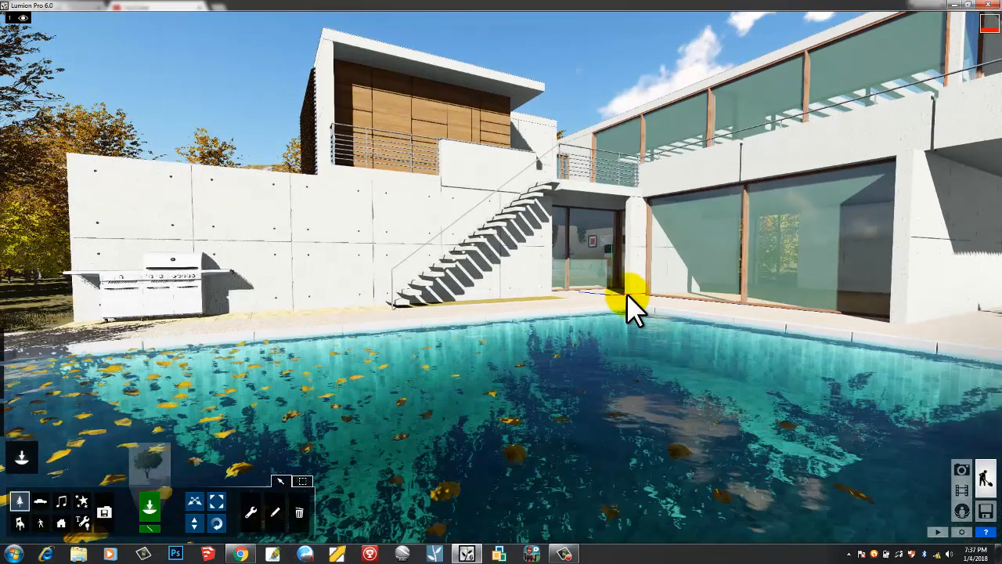
key(w)
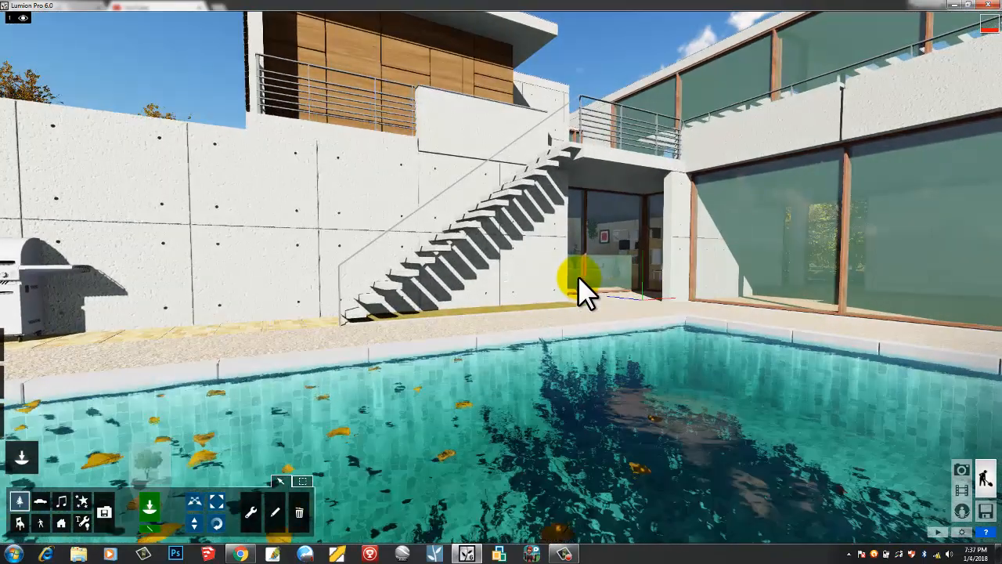
Examine the house exterior around the pool, outdoor staircase, balcony and glazed facade from different sides and heights.
key(a)
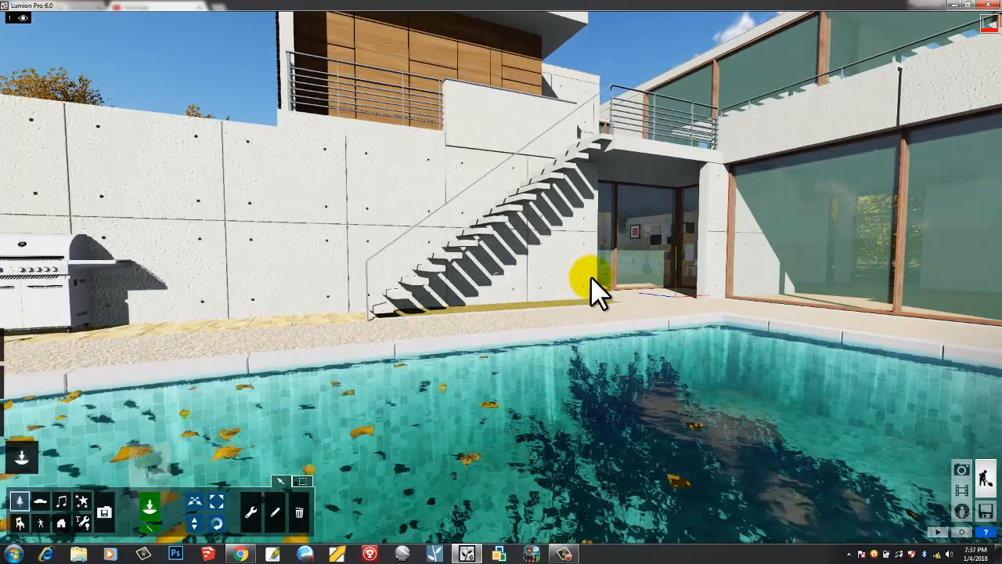
key(d)
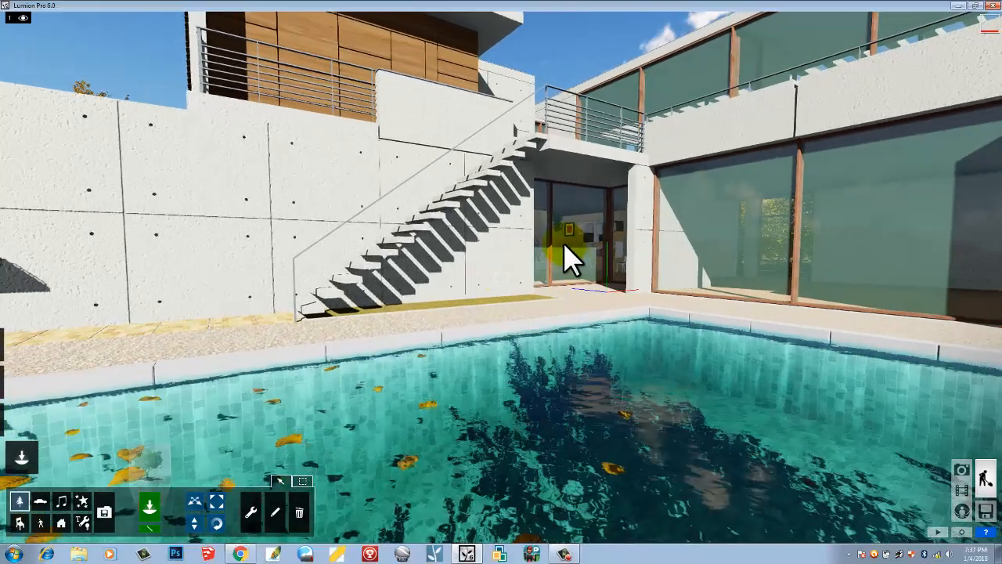
key(a)
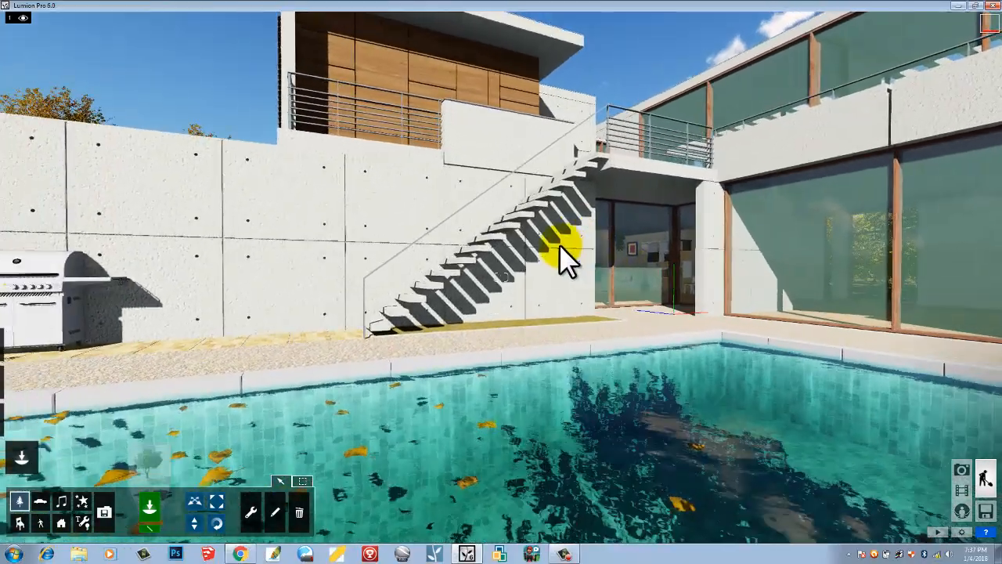
key(d)
key(a)
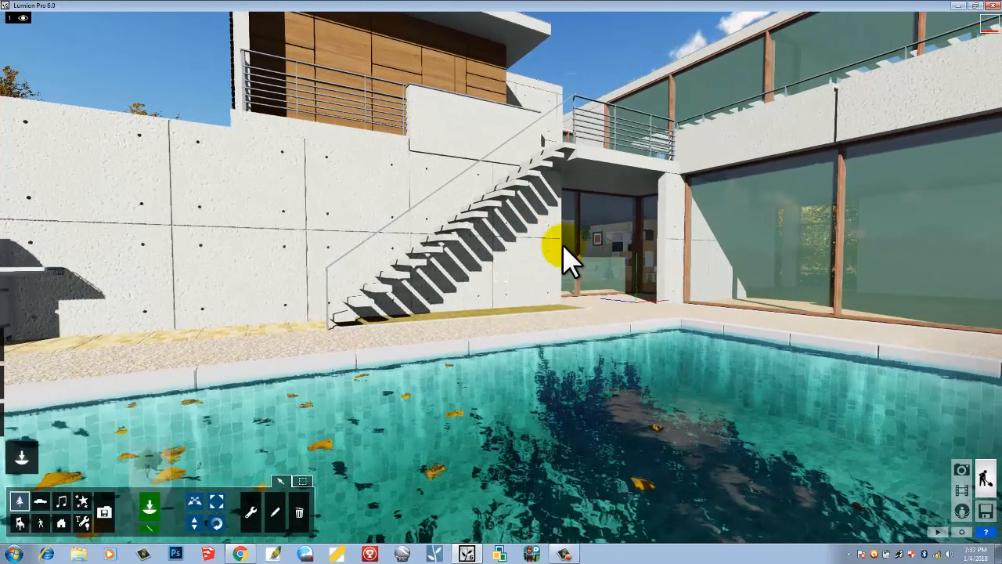
key(a)
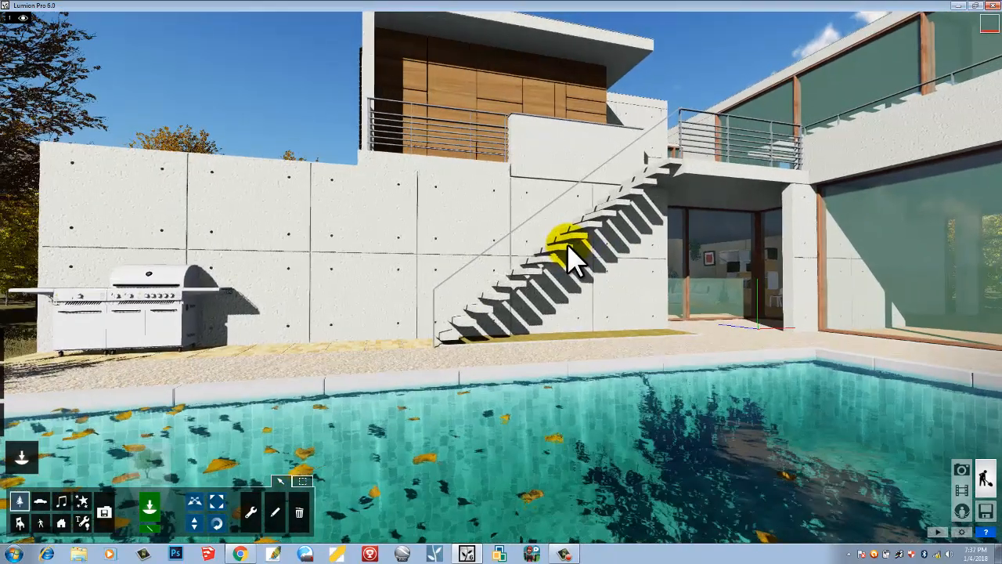
key(q)
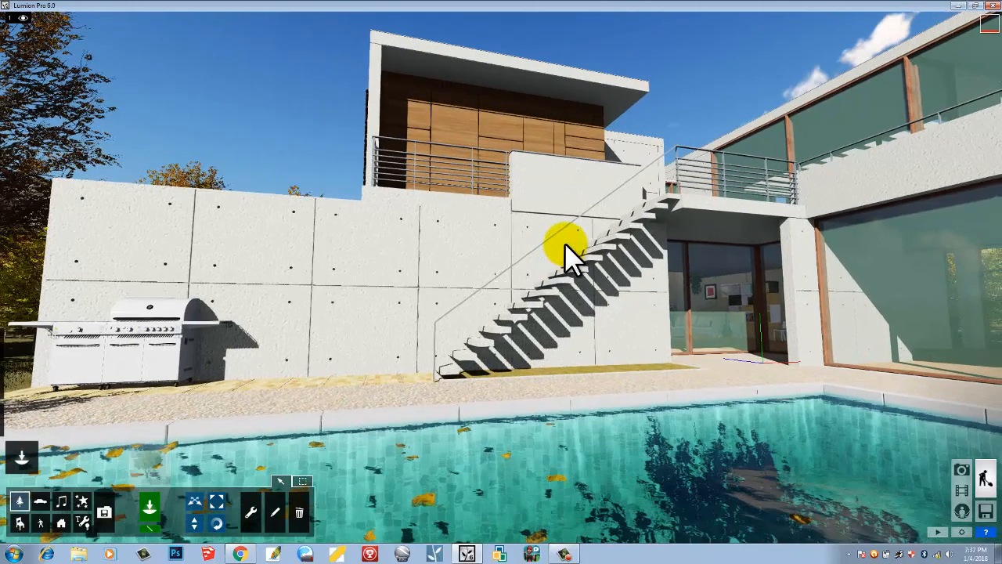
key(a)
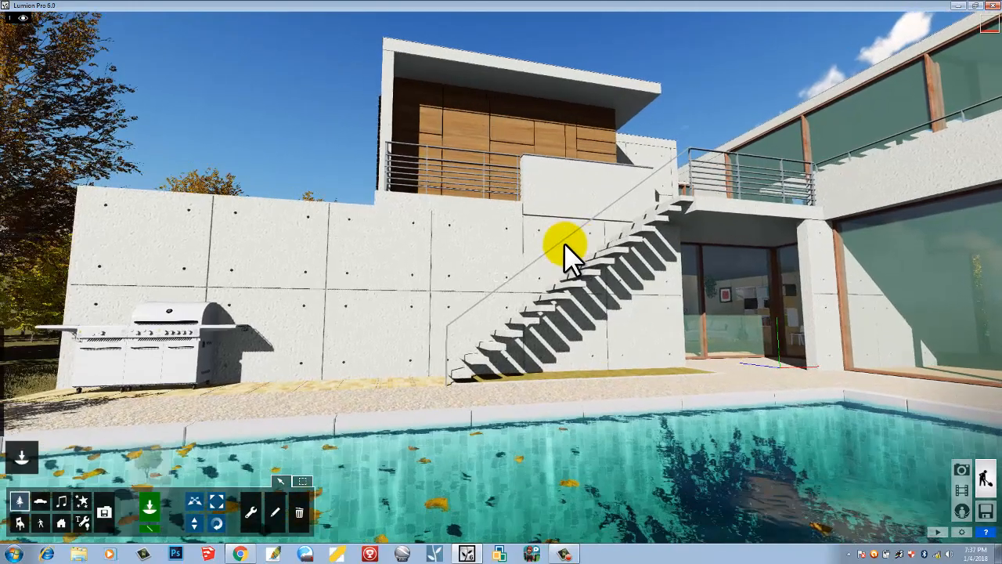
key(d)
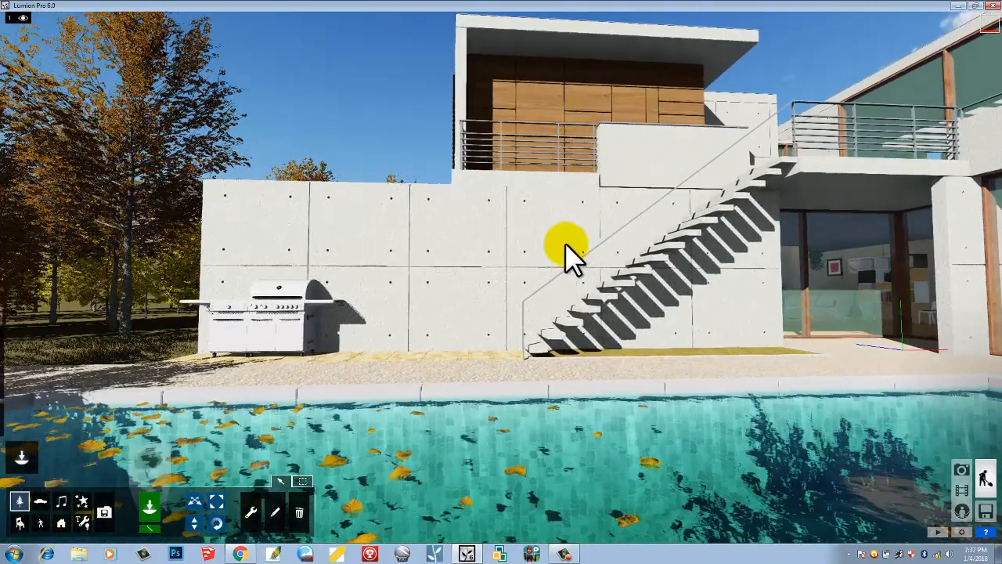
key(d)
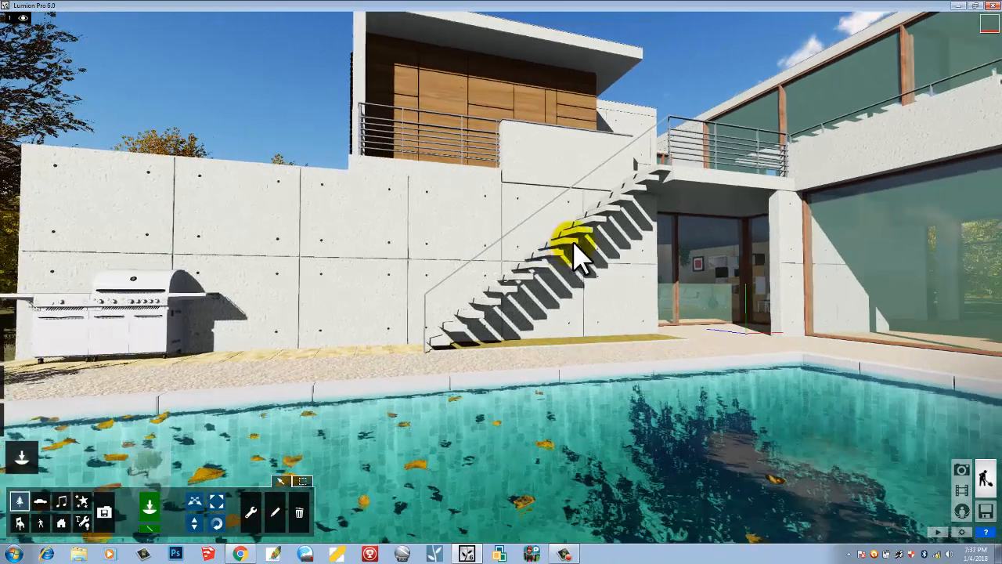
key(d)
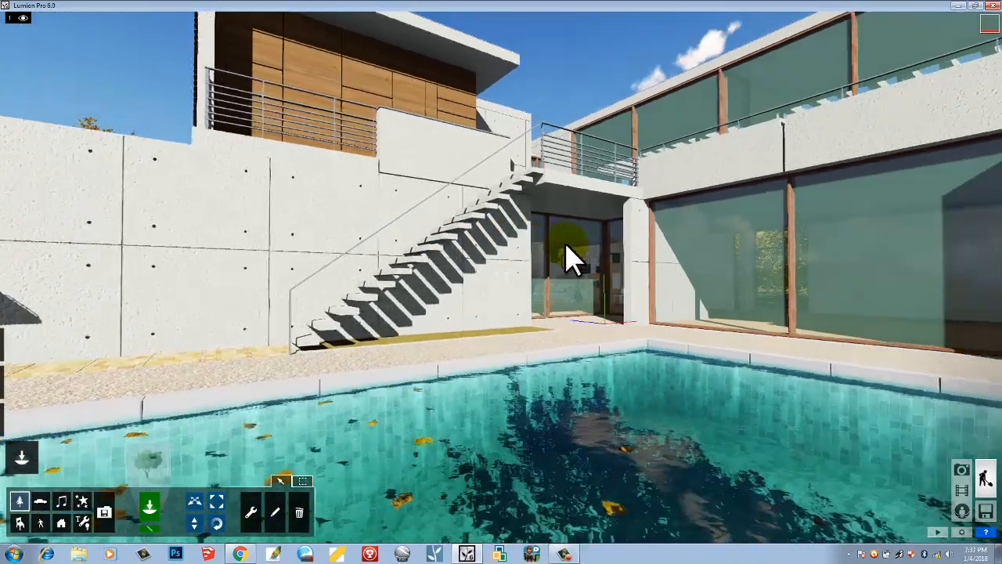
key(d)
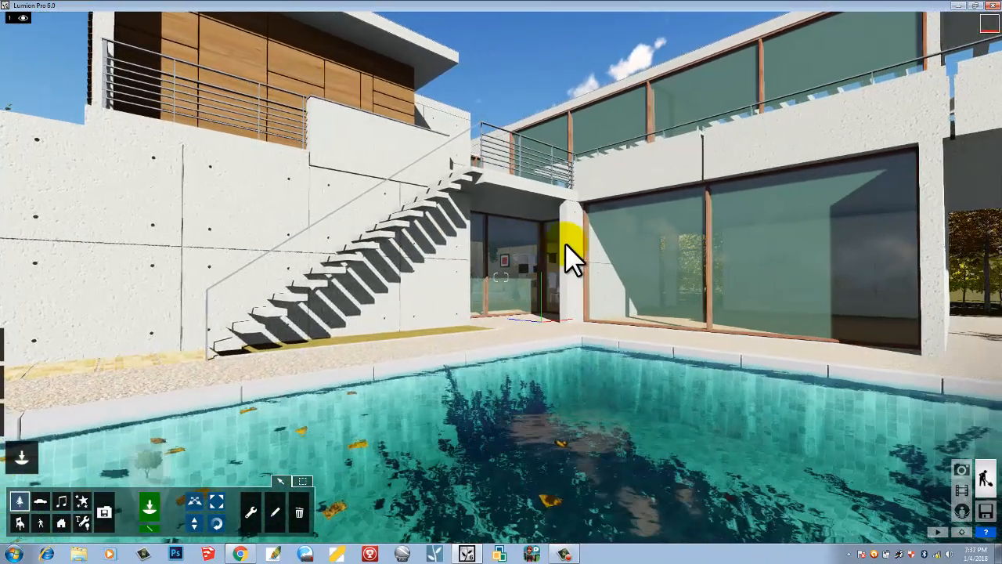
key(s)
key(q)
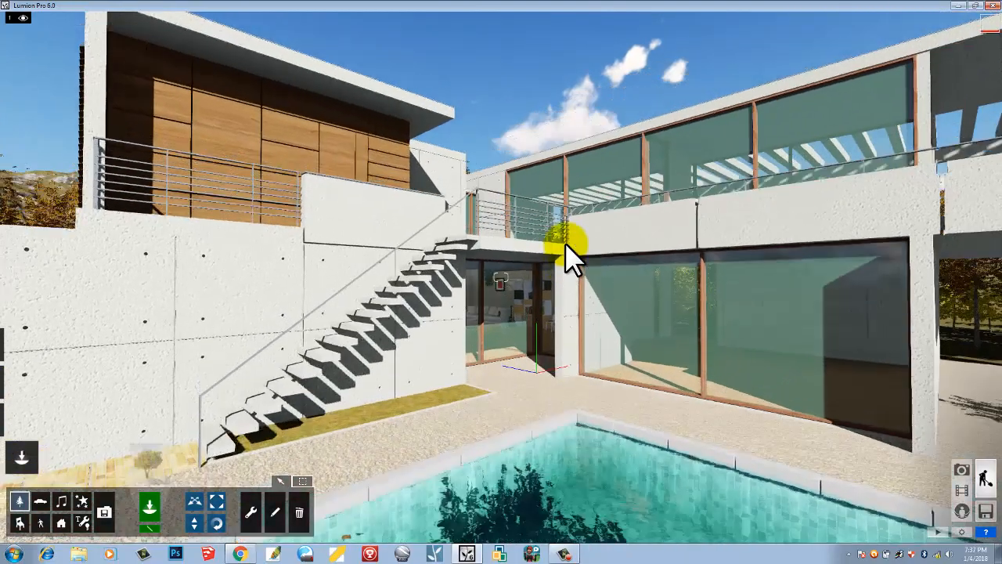
key(q)
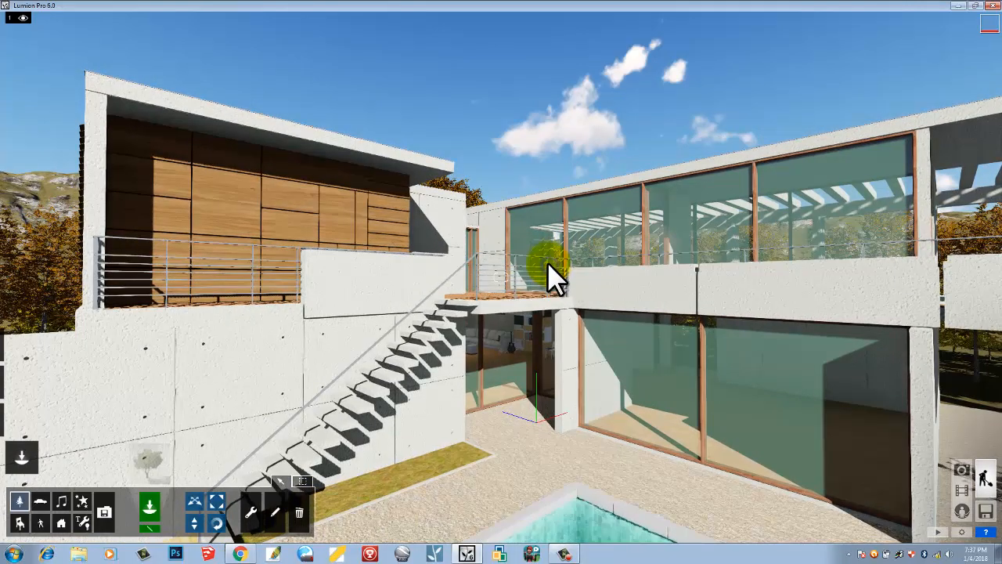
right_drag(549, 260, 551, 265)
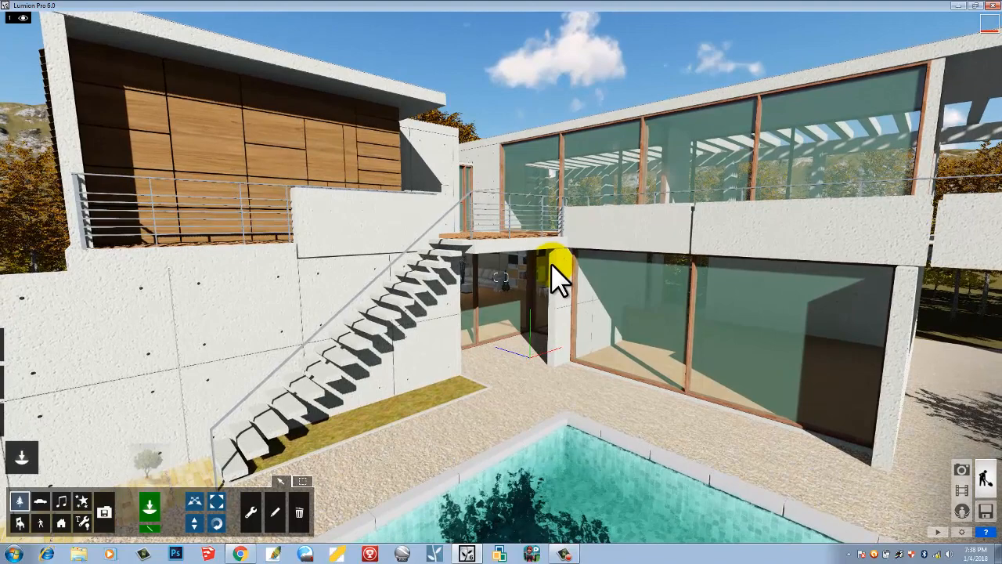
Enter the living room through the glazed corner below the balcony and examine the sofa area, round window and bookcase.
key(w)
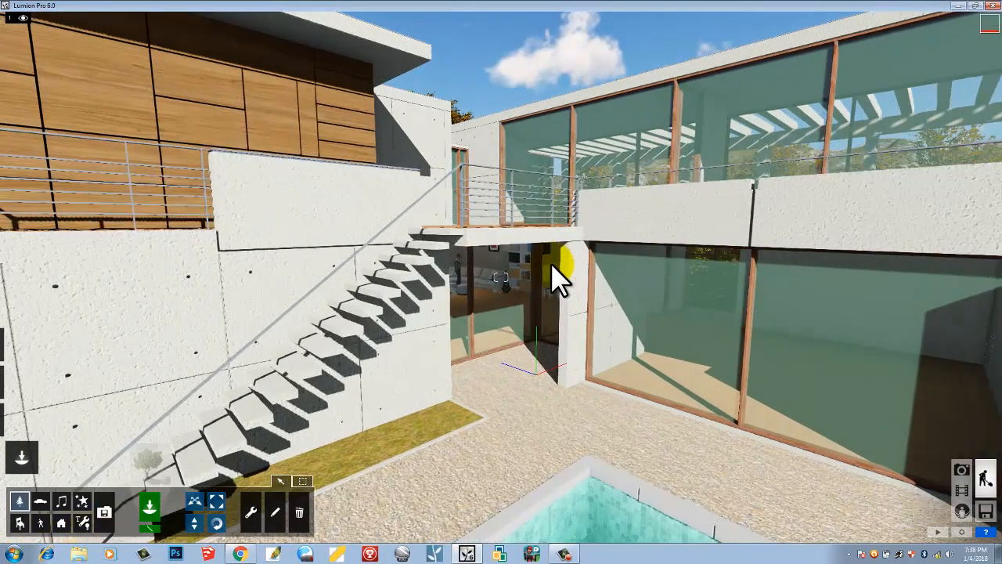
key(w)
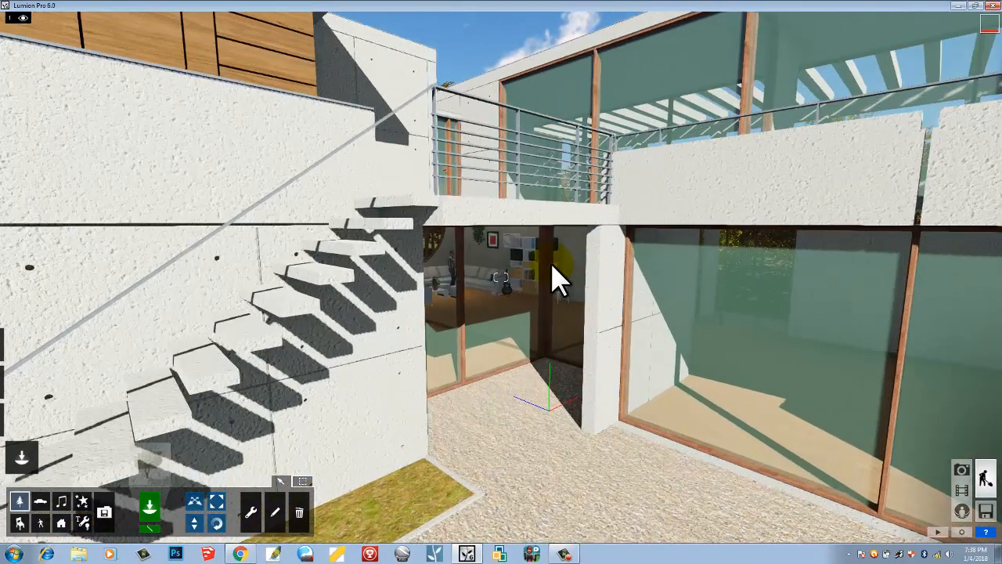
key(w)
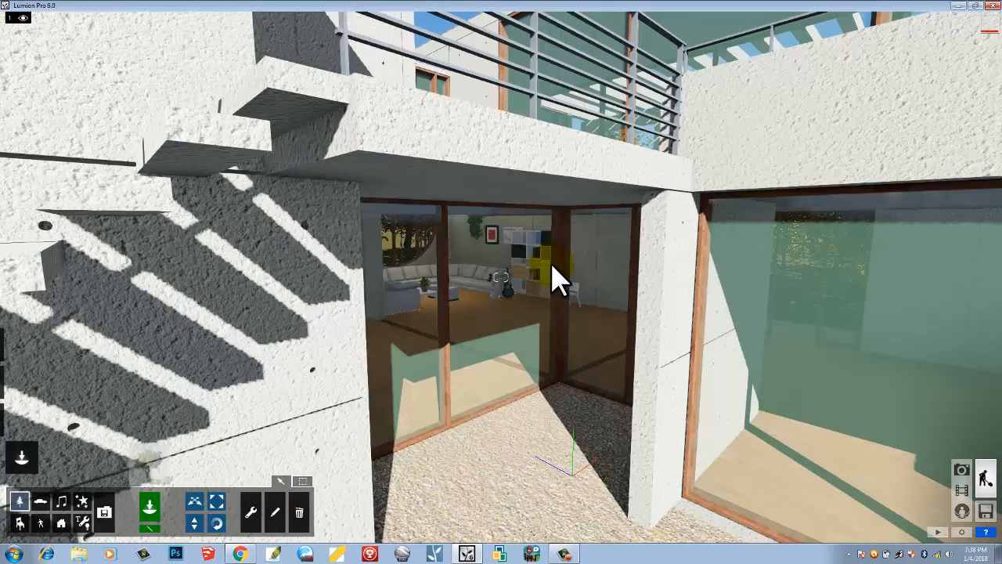
key(w)
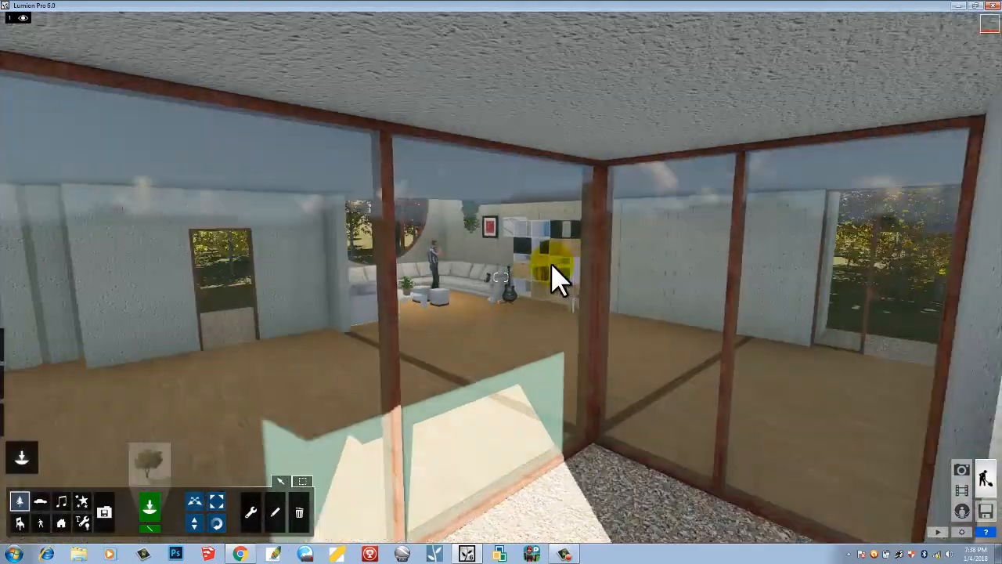
key(w)
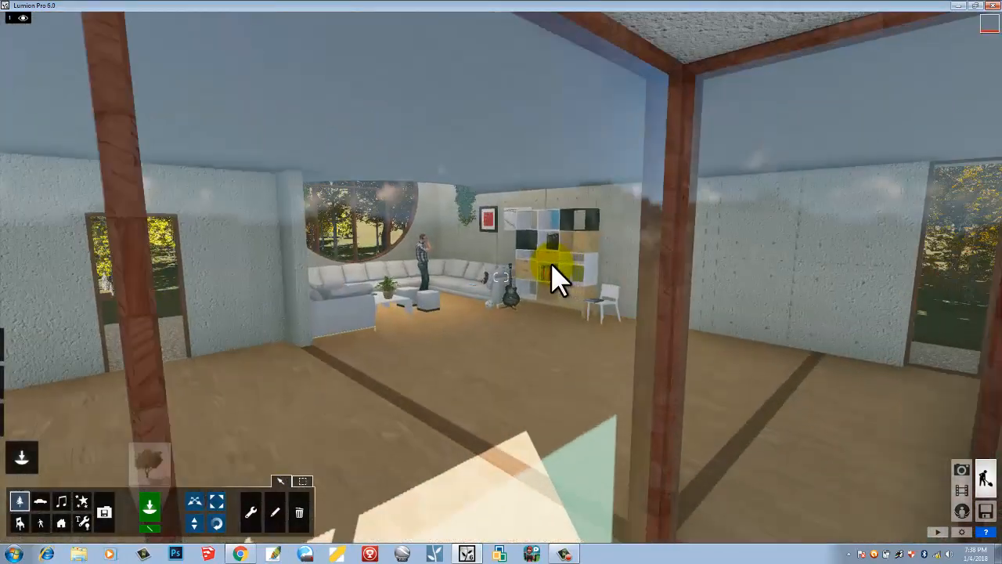
key(w)
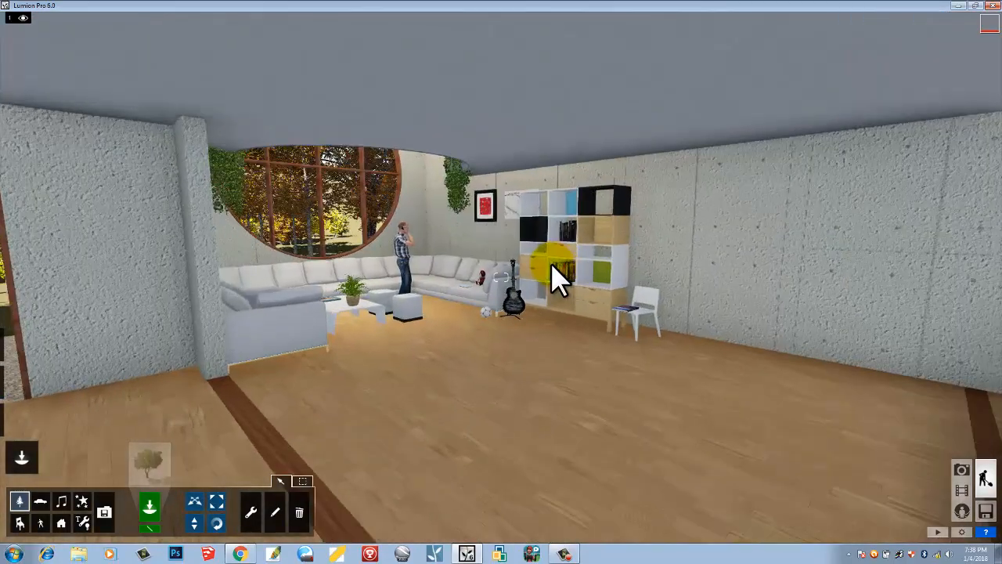
key(w)
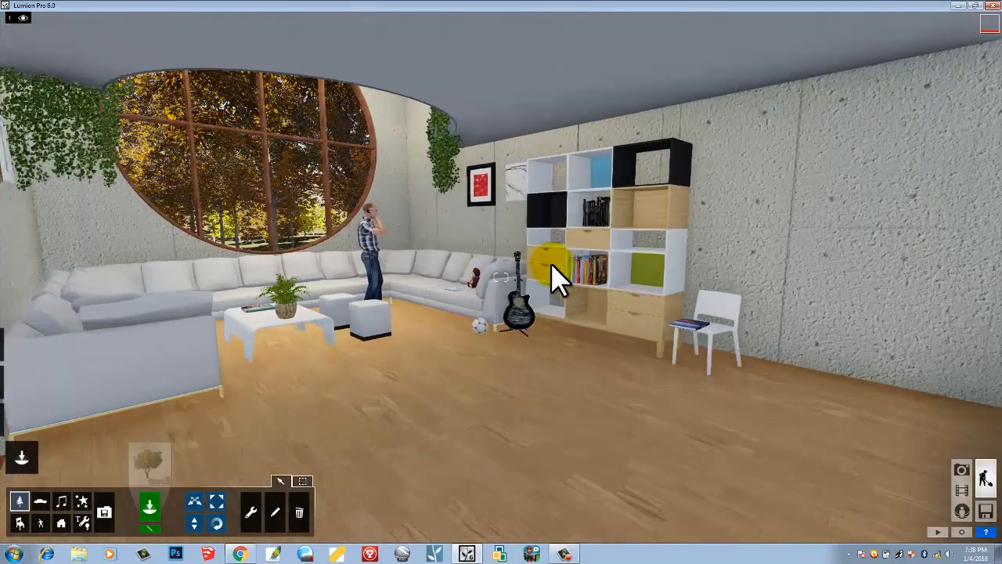
key(w)
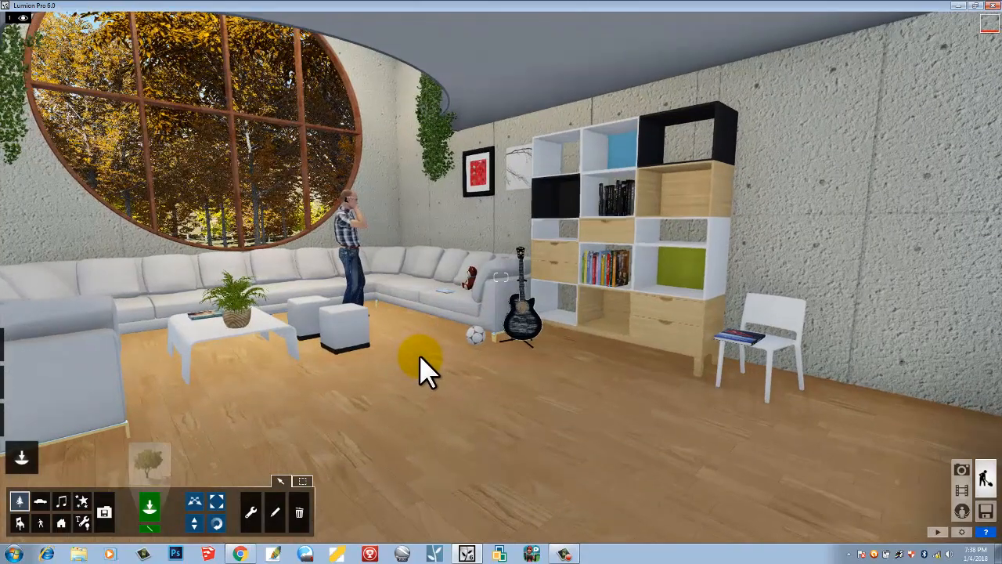
key(w)
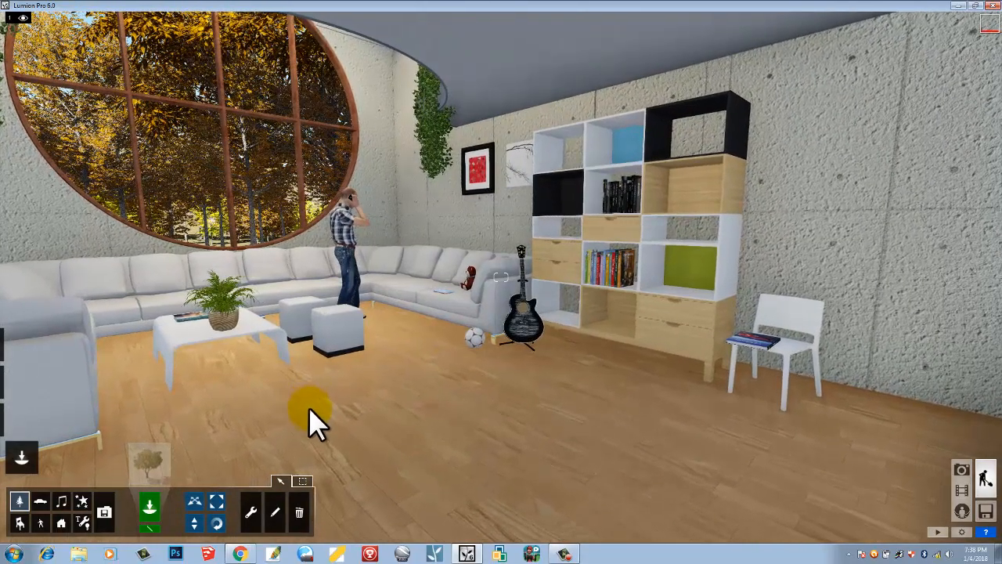
mouse_move(310, 408)
right_down()
mouse_move(304, 402)
mouse_move(308, 422)
mouse_move(310, 404)
right_up()
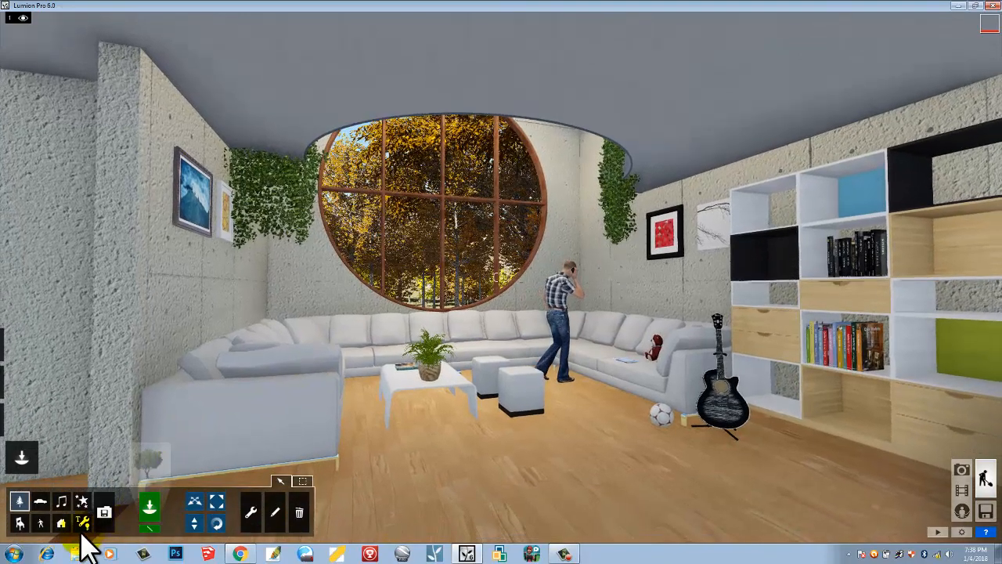
Choose the multicoloured row of books, Books_002, from the Decoration category of the Indoor Library.
click(19, 522)
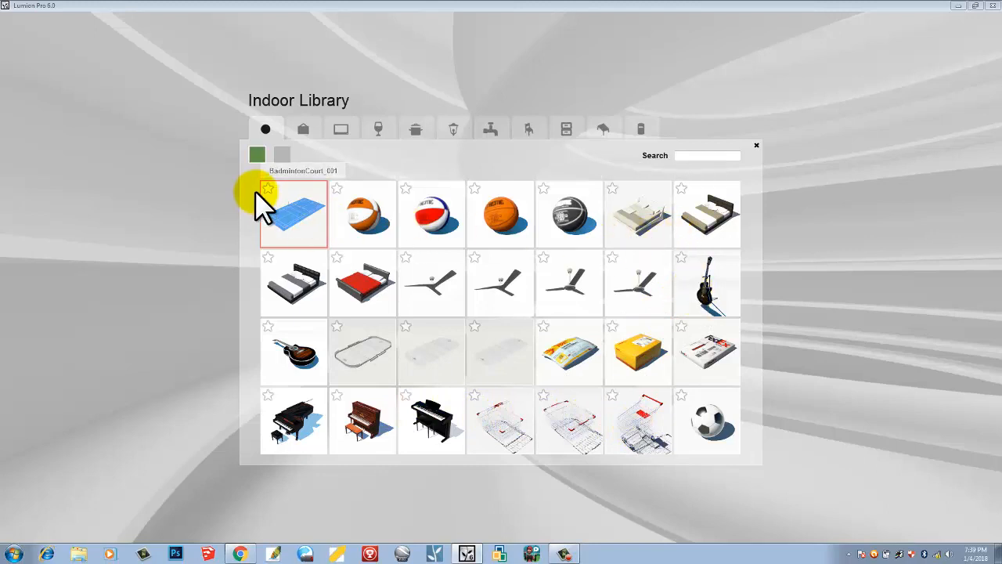
click(282, 155)
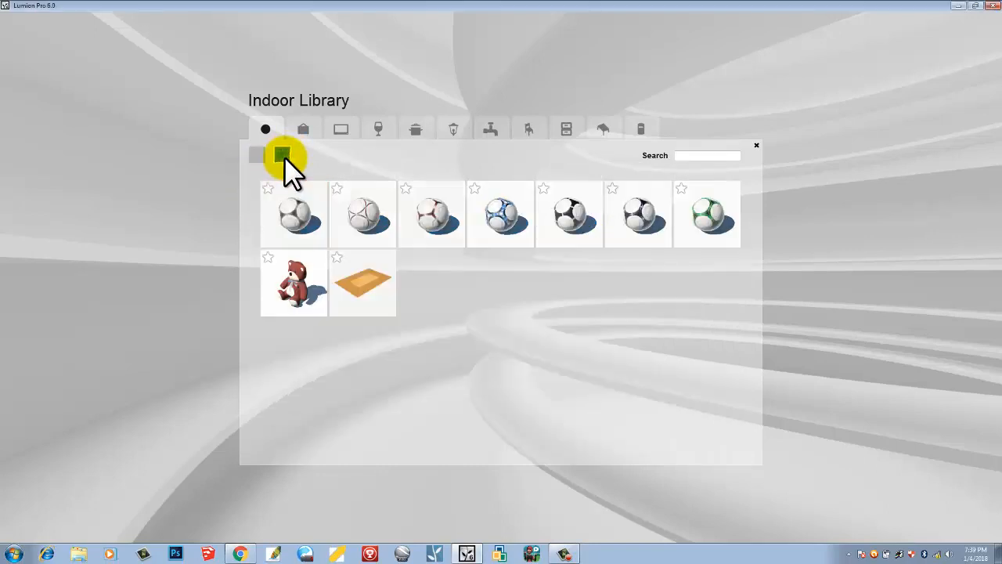
click(298, 130)
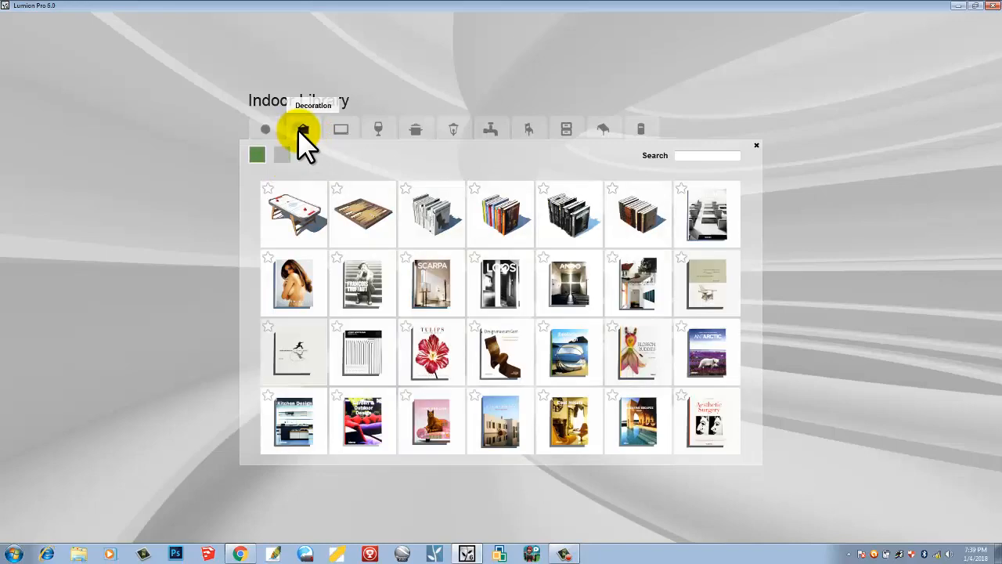
click(499, 213)
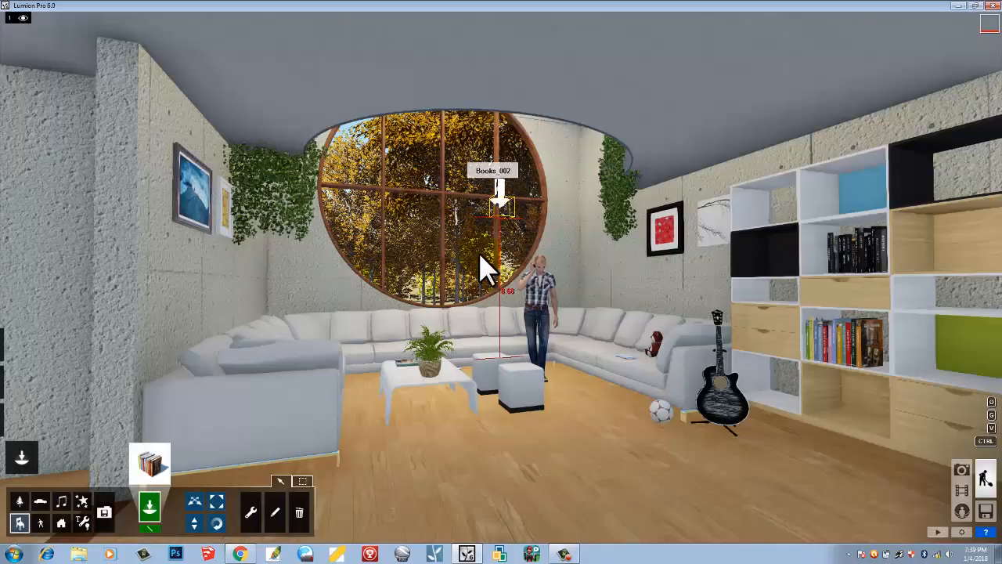
Place the multicoloured books in the living room bookcase, beside the row of black books.
click(403, 383)
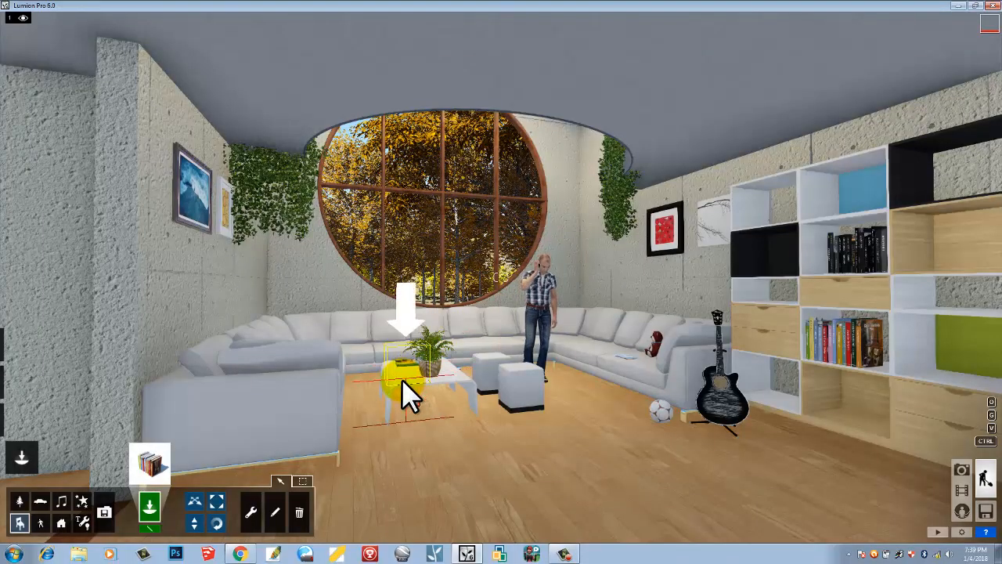
click(485, 384)
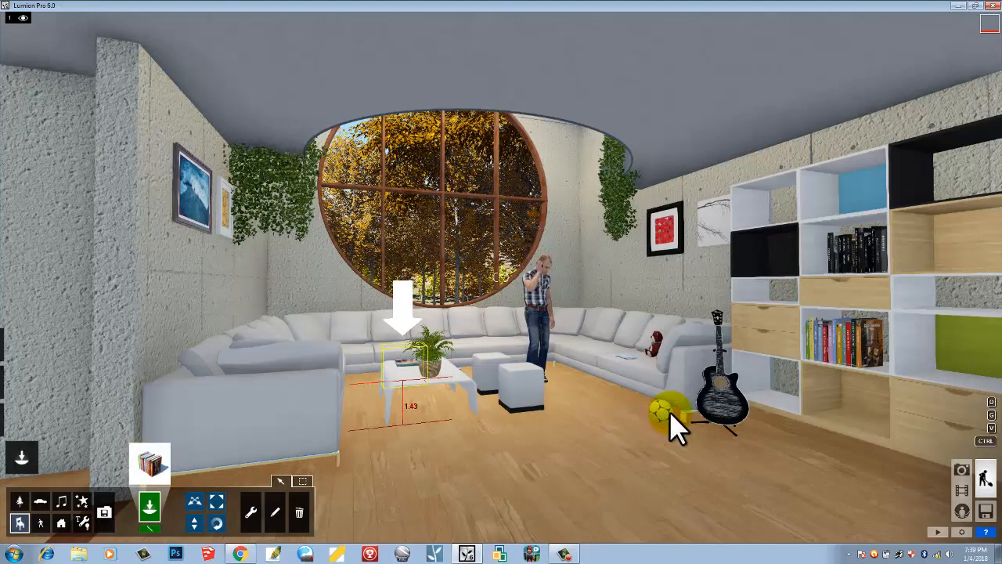
click(888, 365)
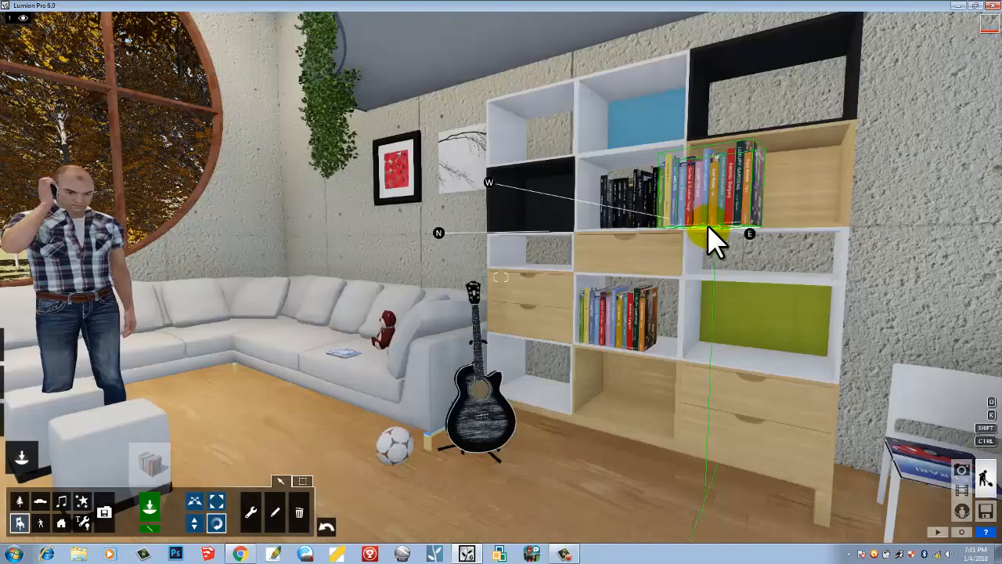
Rotate the newly placed row of books so its page edges face the room, and shift it fully into the light wood compartment.
mouse_move(709, 228)
mouse_down()
mouse_move(698, 226)
mouse_move(717, 223)
mouse_move(692, 234)
mouse_up()
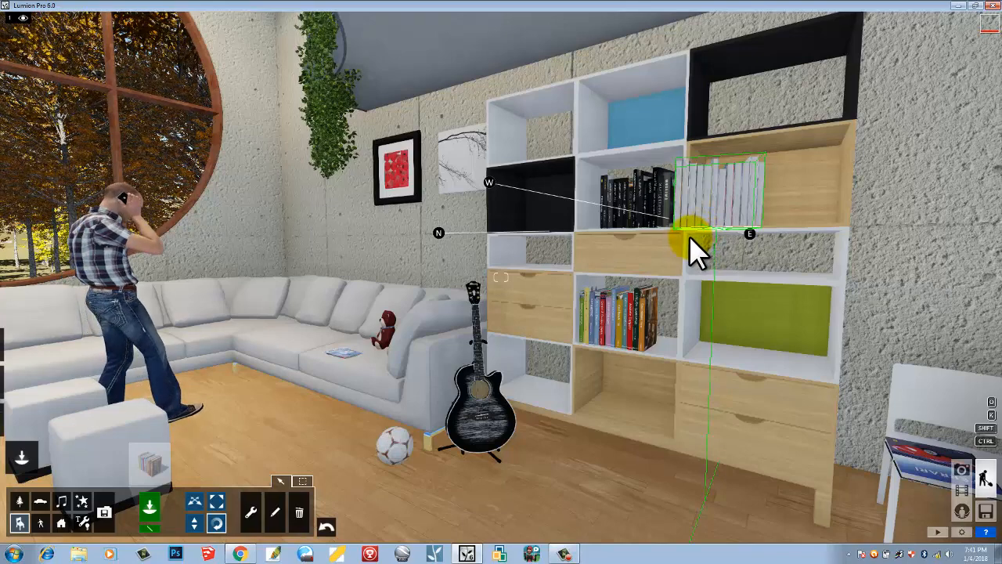
drag(742, 230, 767, 240)
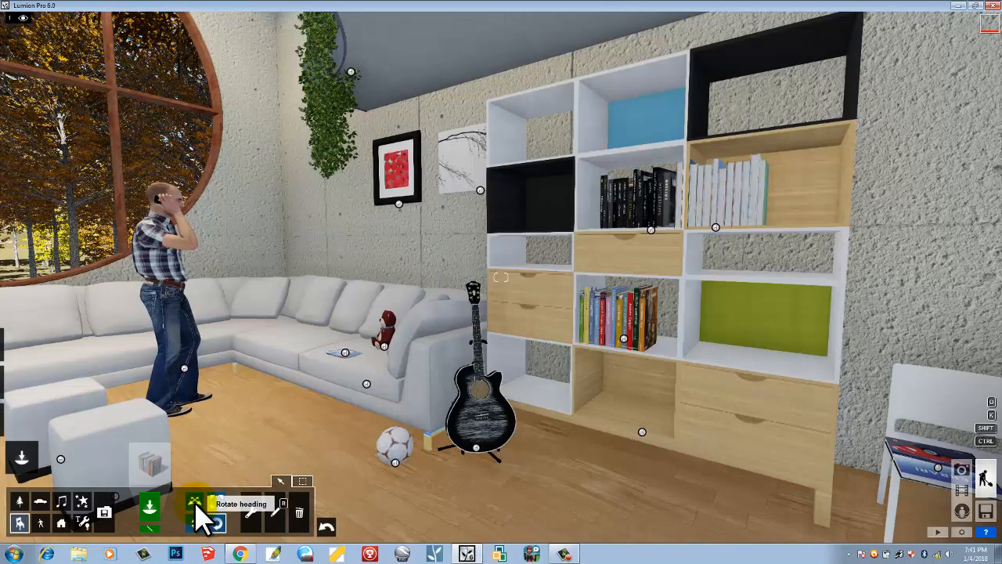
click(716, 227)
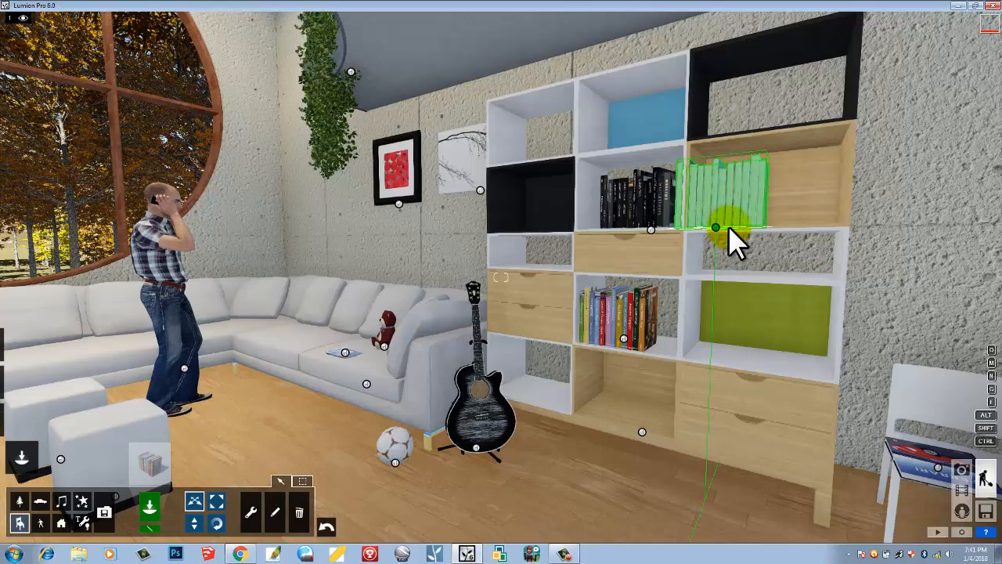
drag(728, 225, 739, 227)
click(546, 377)
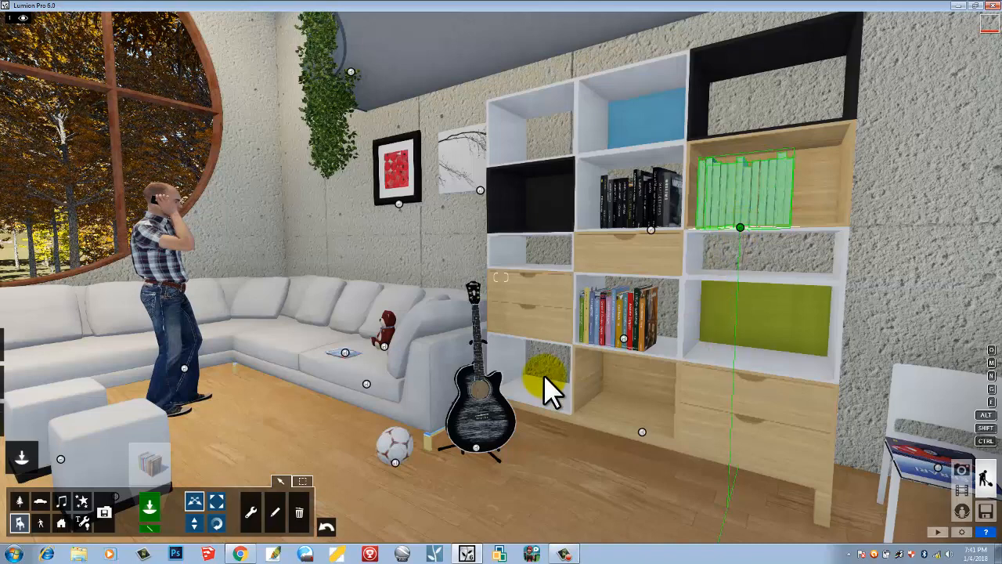
click(292, 407)
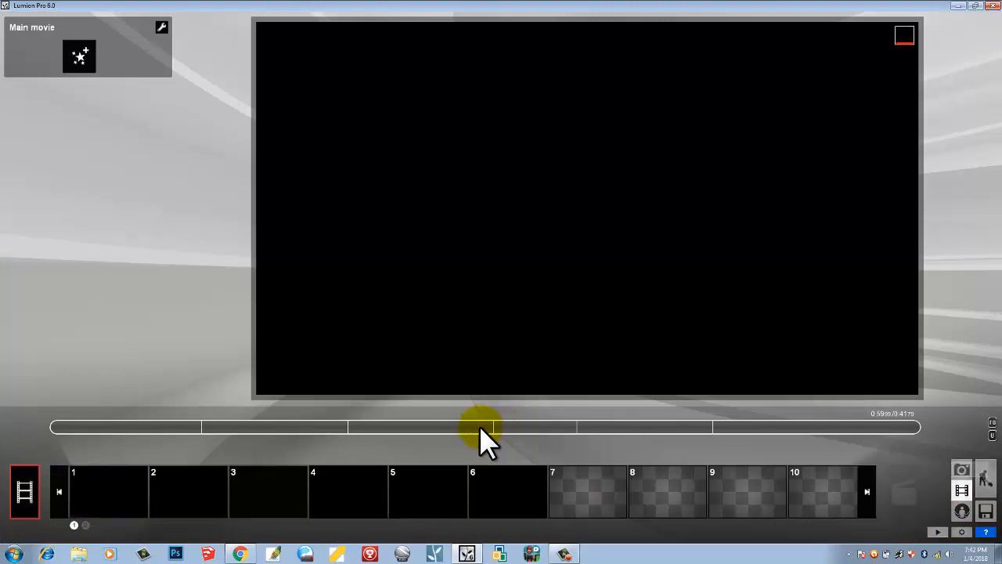
Start recording a new flythrough in the empty movie clip slot 7.
click(591, 483)
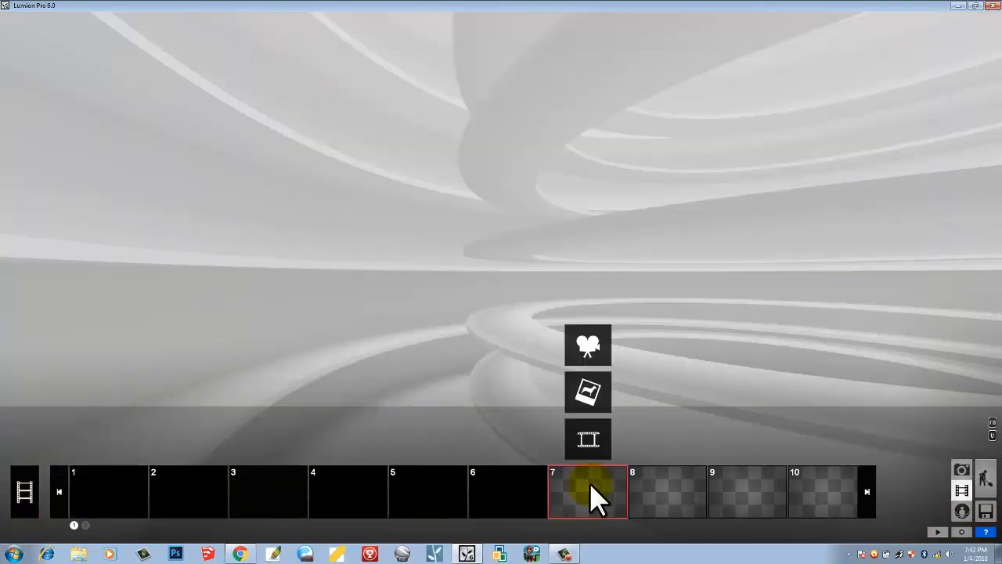
click(589, 344)
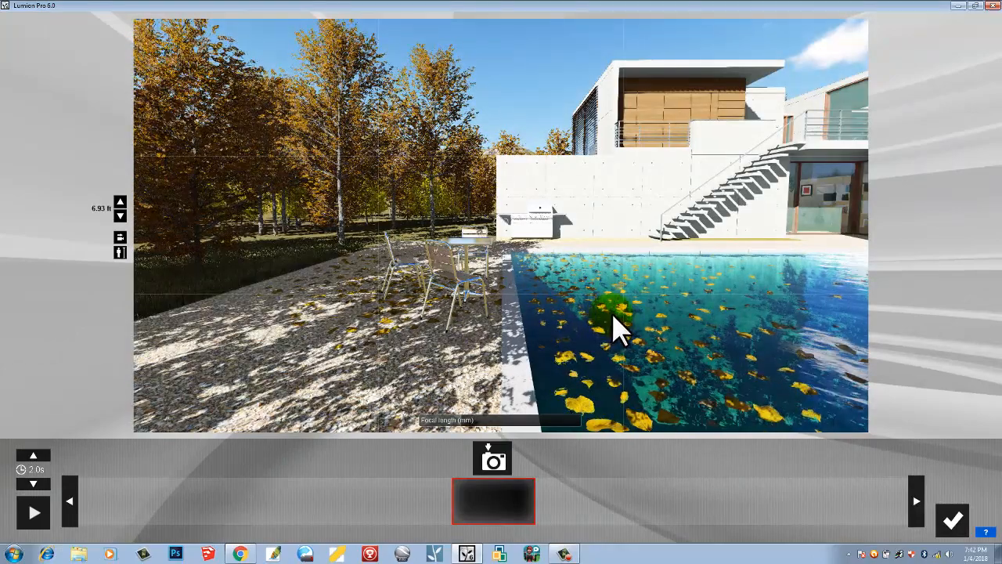
Take the flythrough's first photo from inside the living room, framing the sofa area, round window, bookcase and white chair.
mouse_move(610, 313)
right_down()
mouse_move(627, 316)
mouse_move(608, 315)
right_up()
key(w)
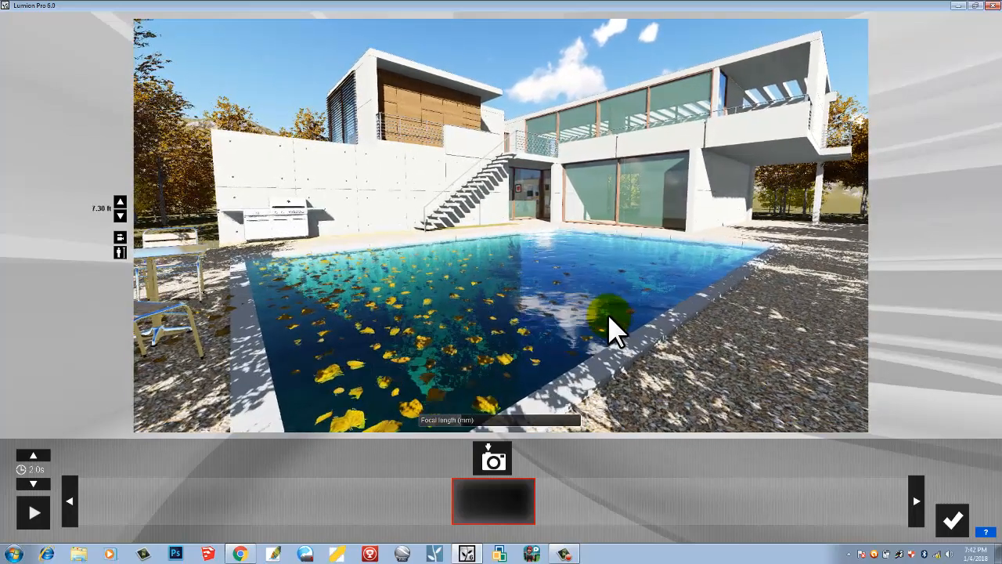
key(w)
key(q)
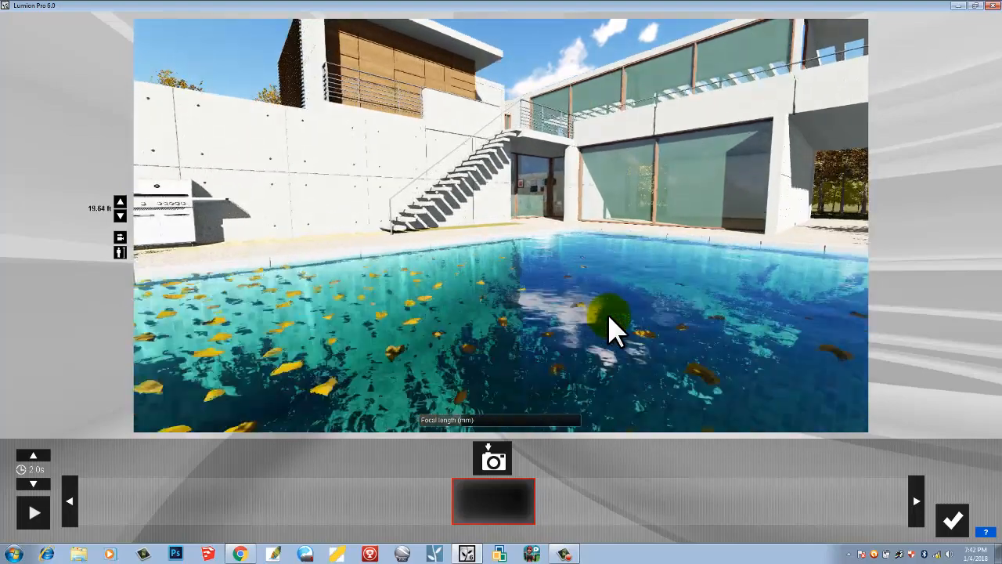
key(w)
key(q)
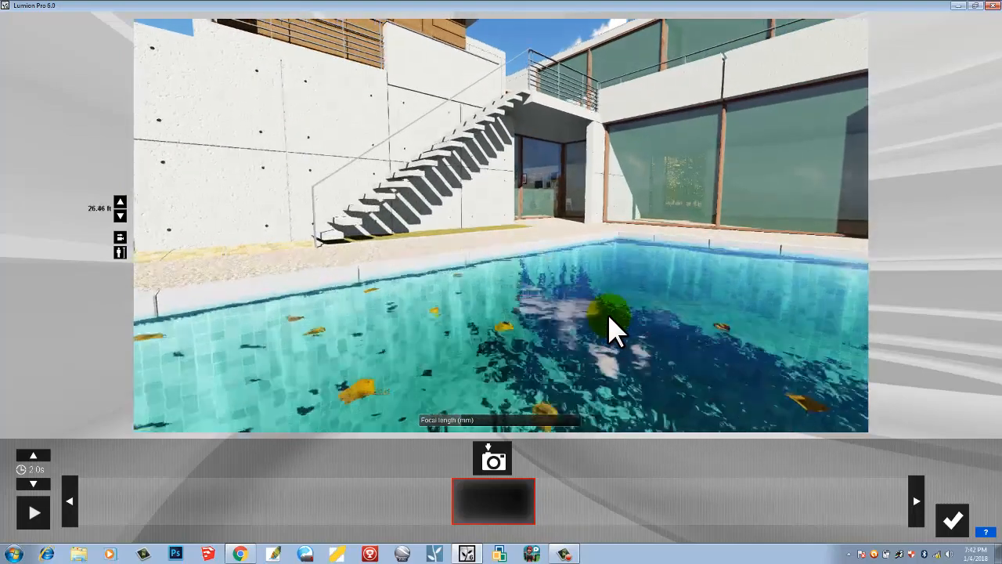
key(w)
key(q)
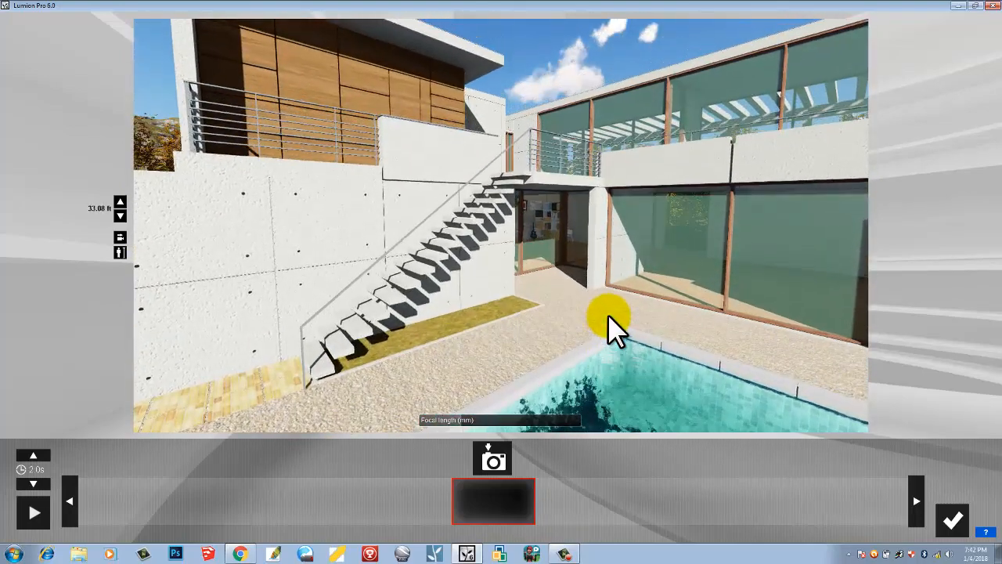
key(w)
key(q)
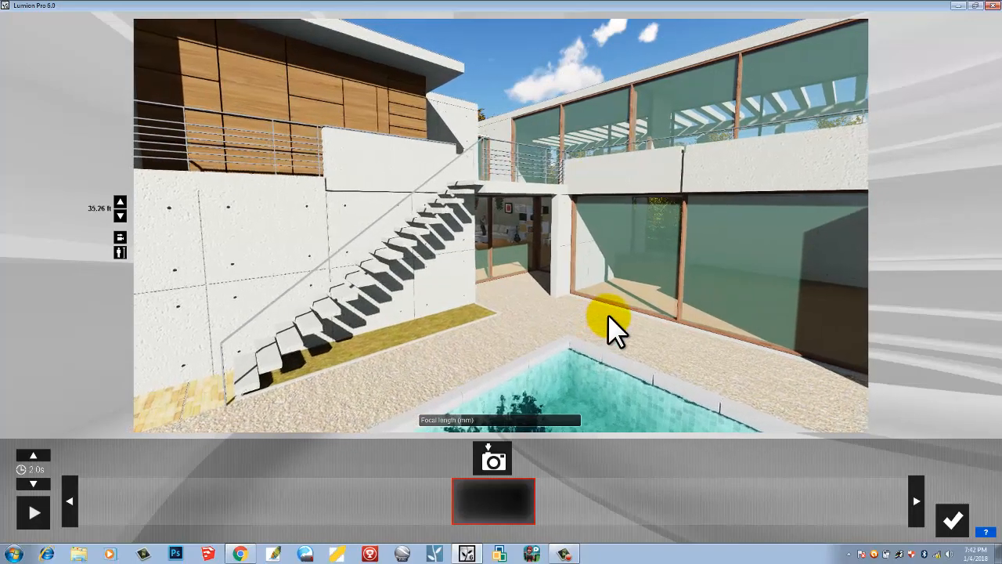
key(w)
key(q)
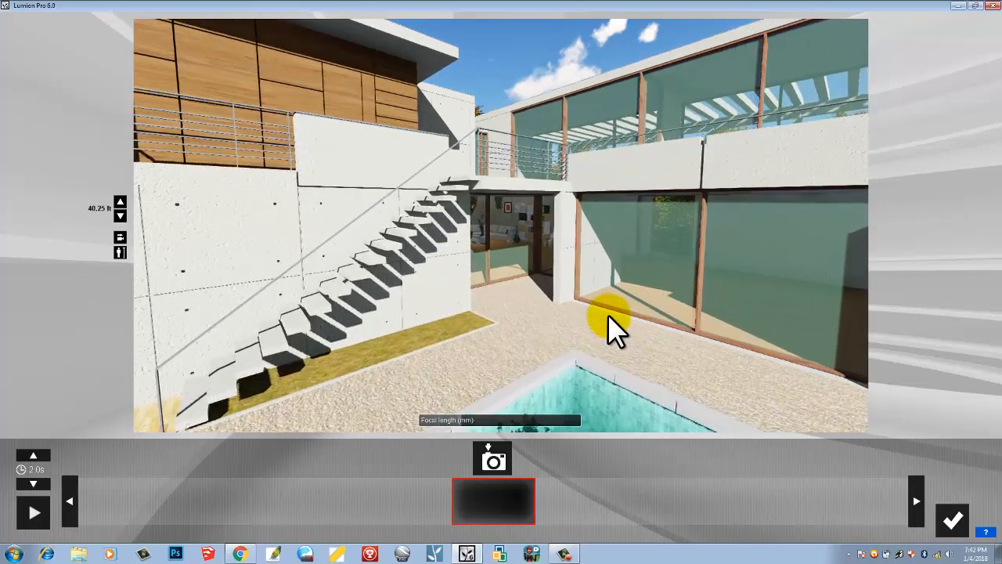
key(w)
key(e)
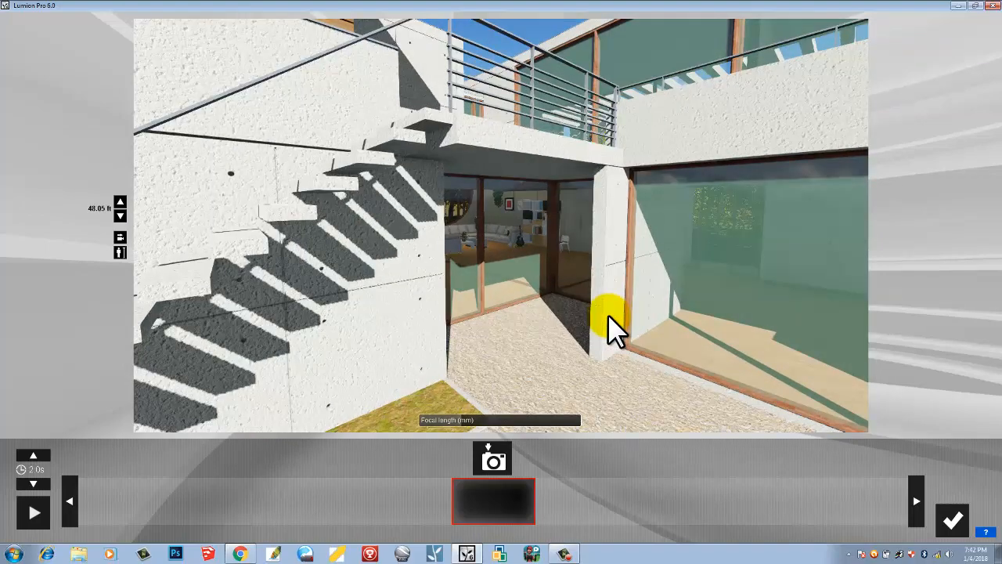
key(w)
key(e)
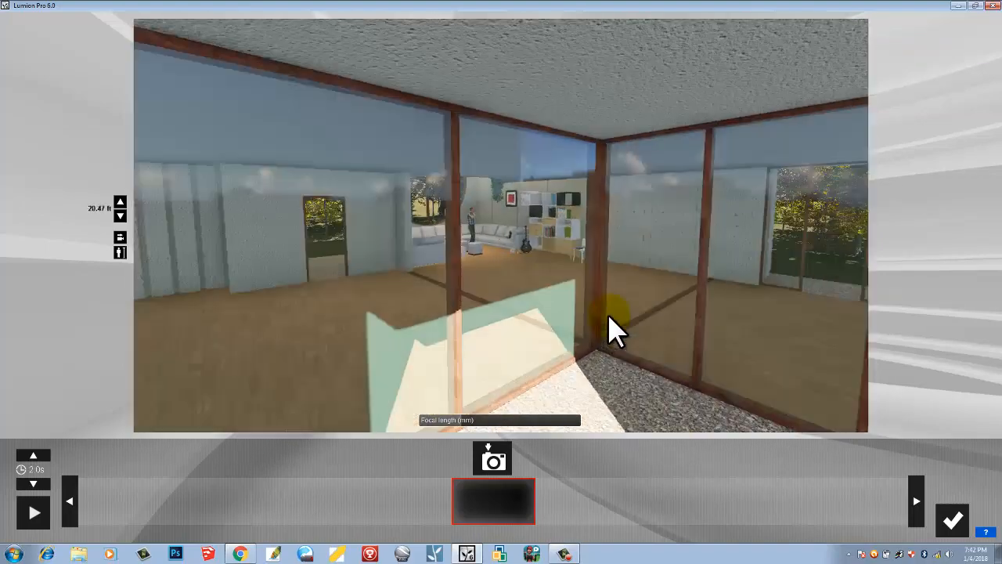
key(w)
key(e)
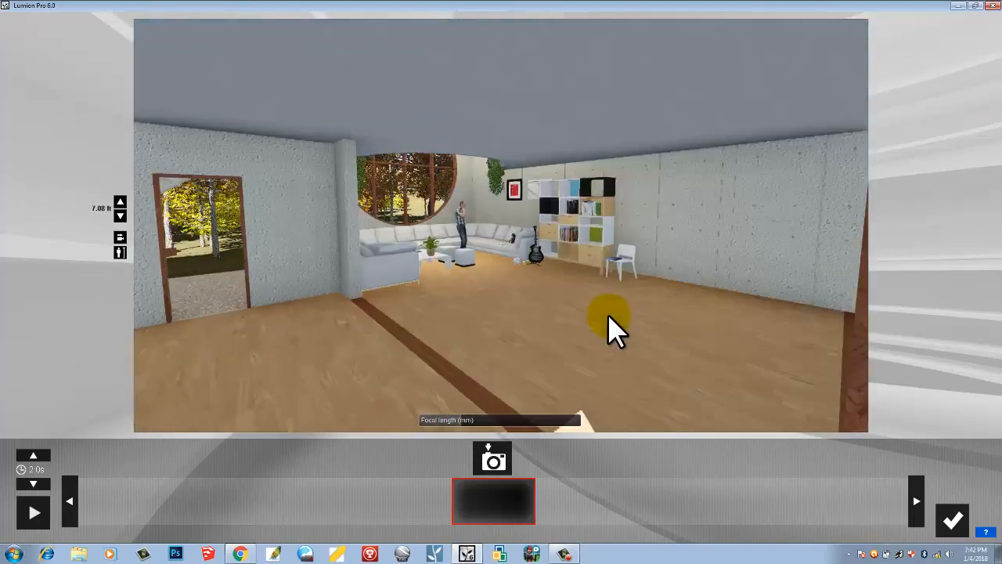
key(w)
key(e)
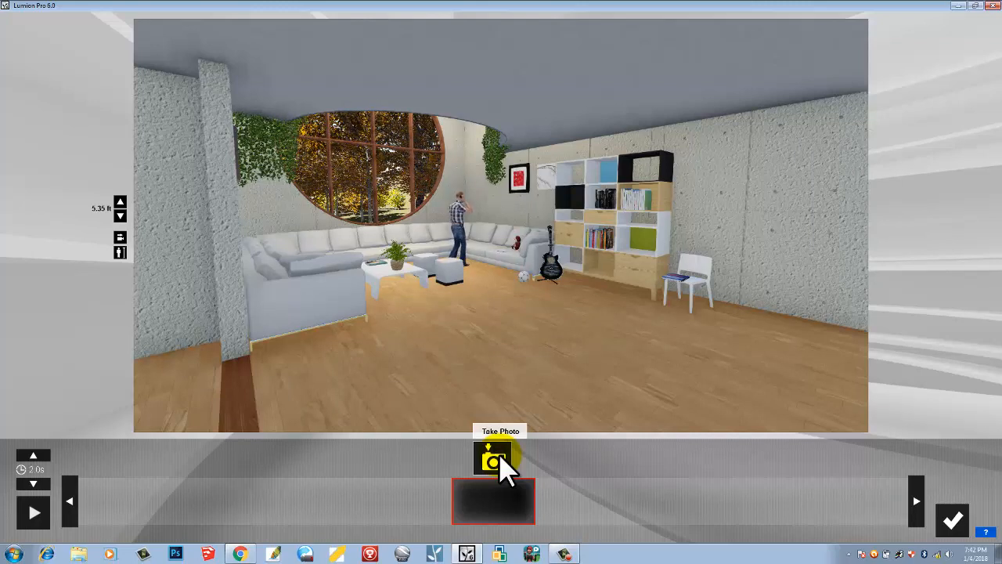
click(499, 454)
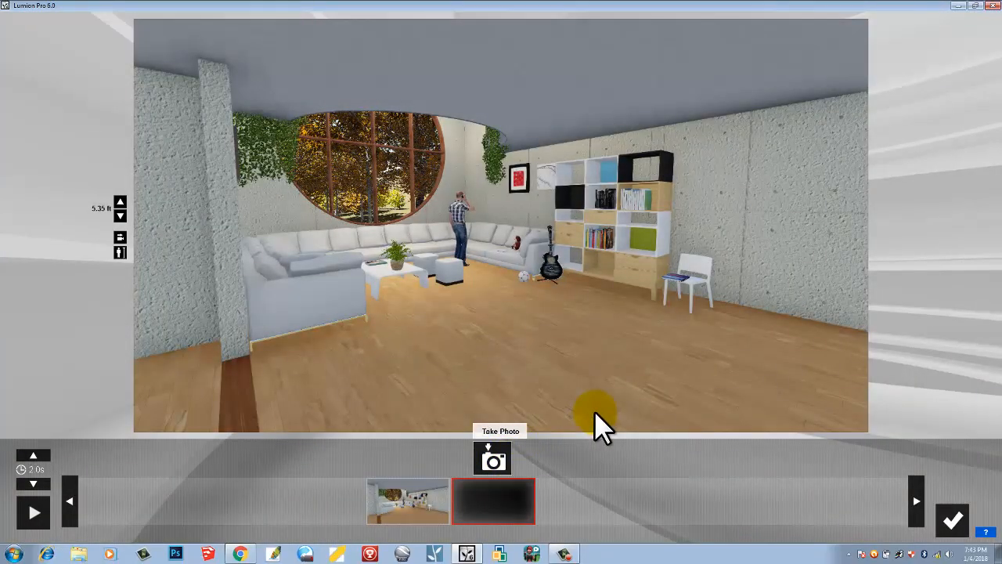
Take the second flythrough photo facing the long concrete wall, with the bookcase on one side and the glazed opening on the other.
mouse_move(594, 413)
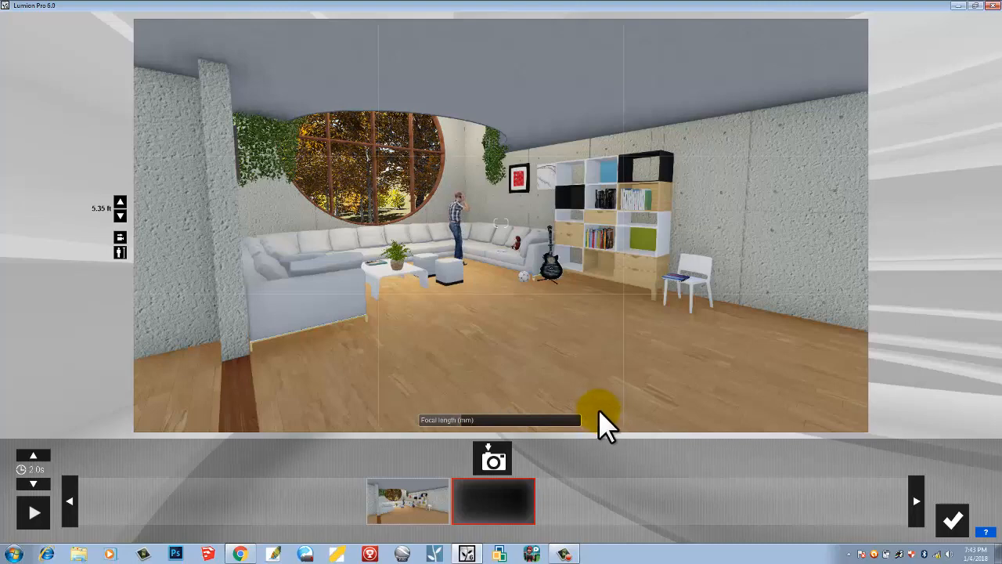
key(d)
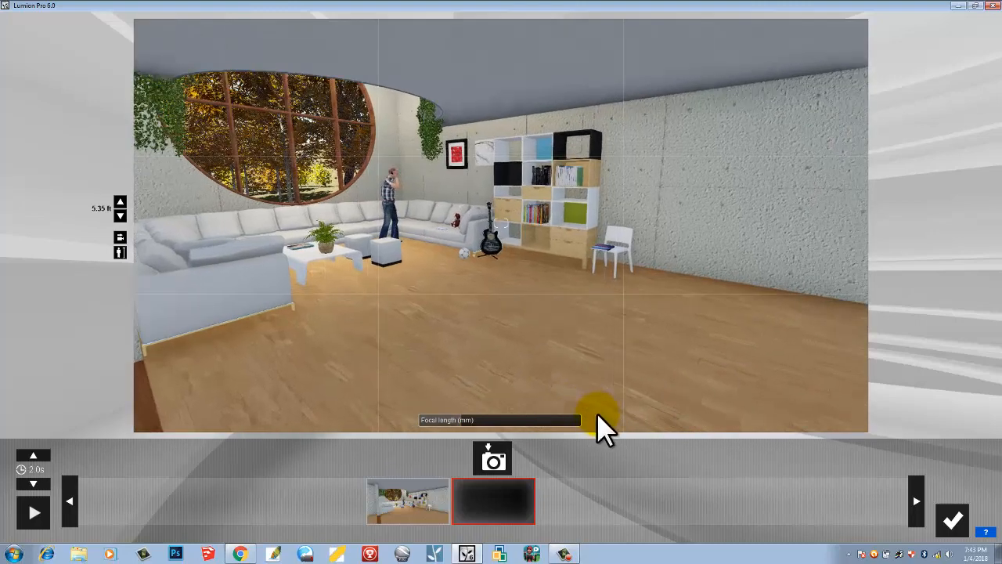
right_drag(597, 411, 594, 411)
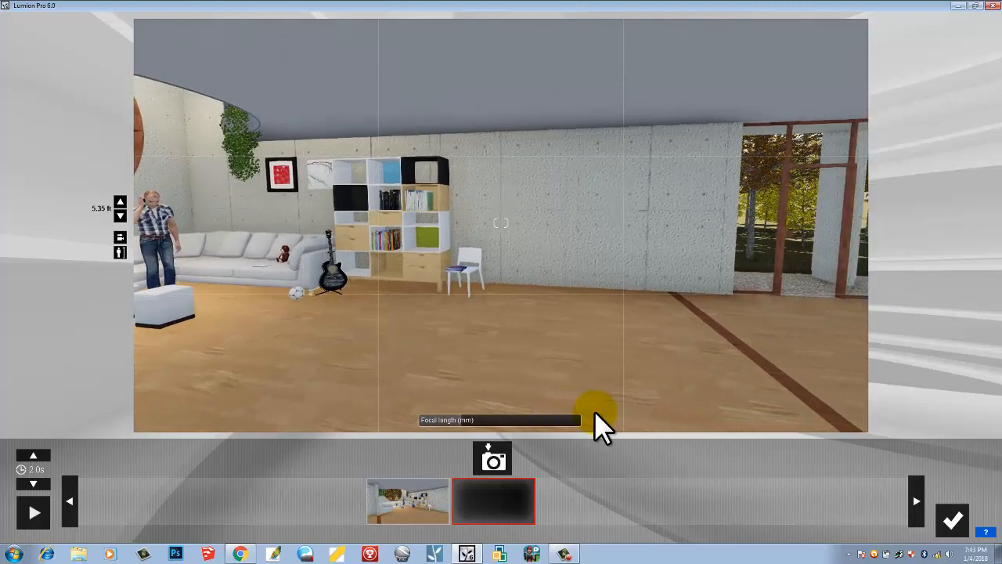
click(493, 459)
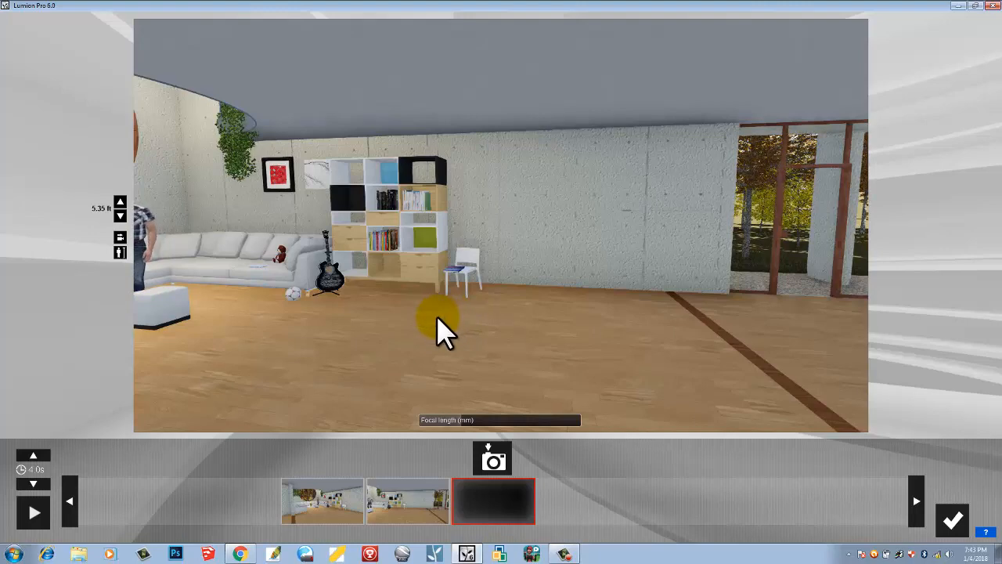
Take the third flythrough photo from close beside the bookcase, looking across the sofas and coffee table towards the round window.
right_drag(438, 315, 441, 313)
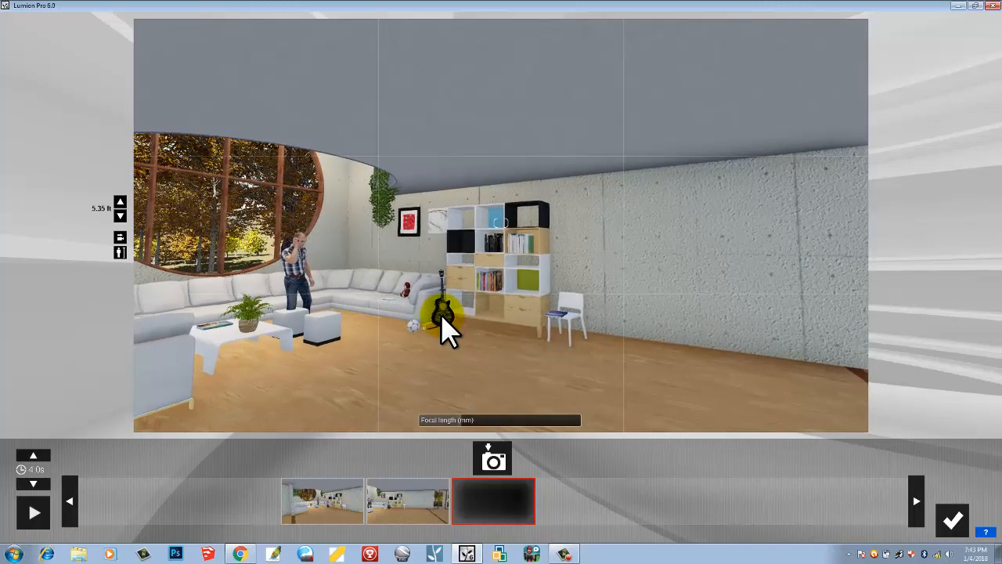
key(w)
key(w)
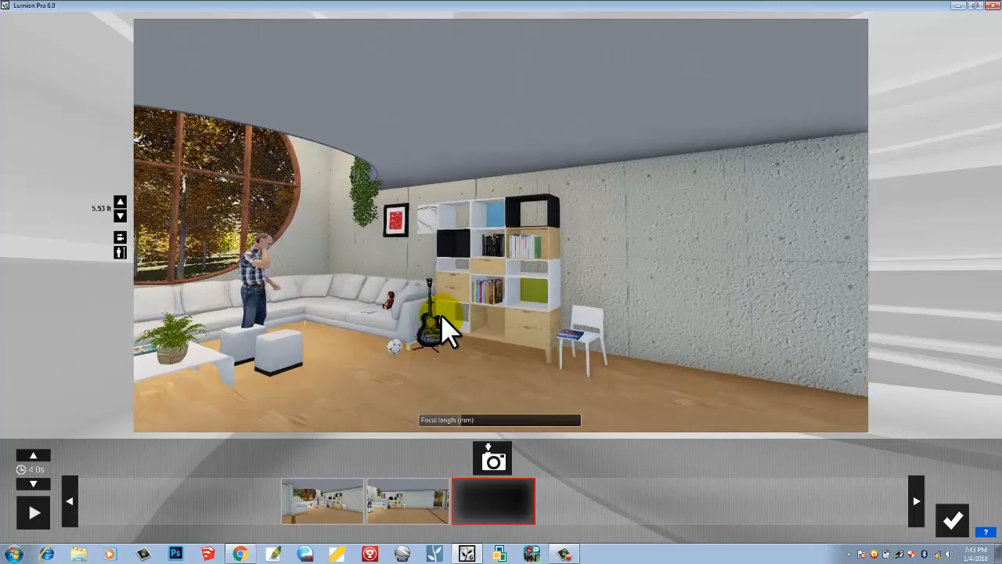
key(w)
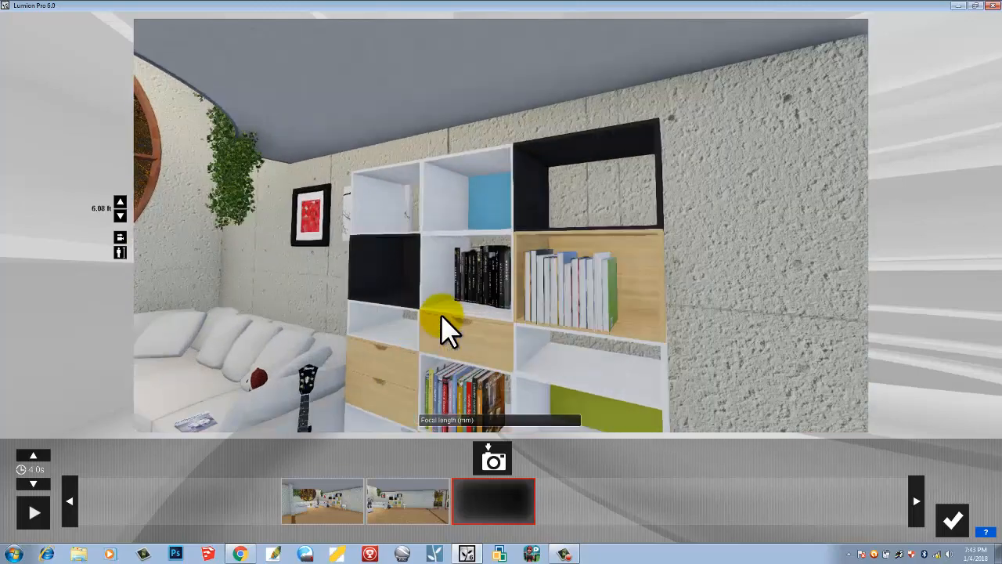
key(w)
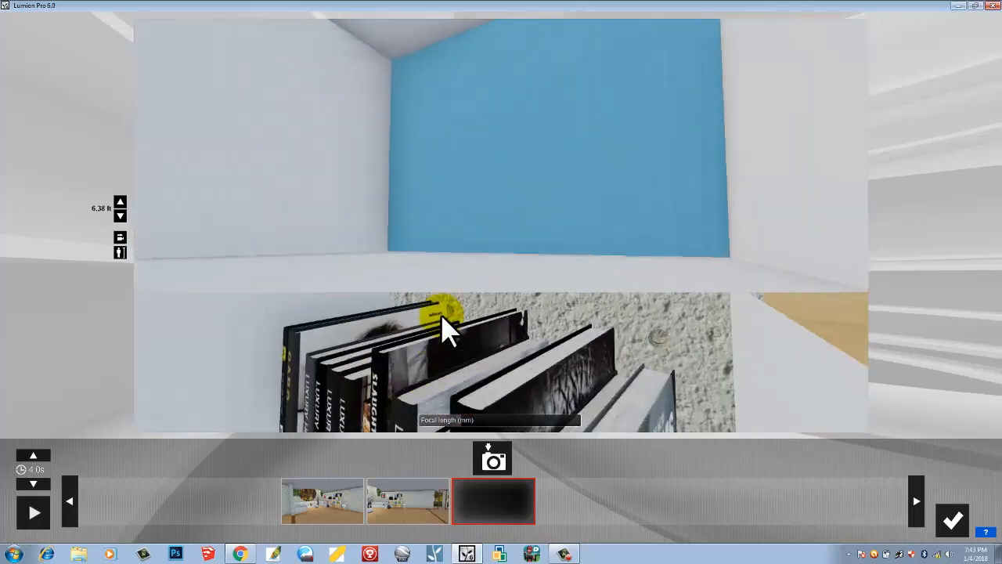
key(s)
key(s)
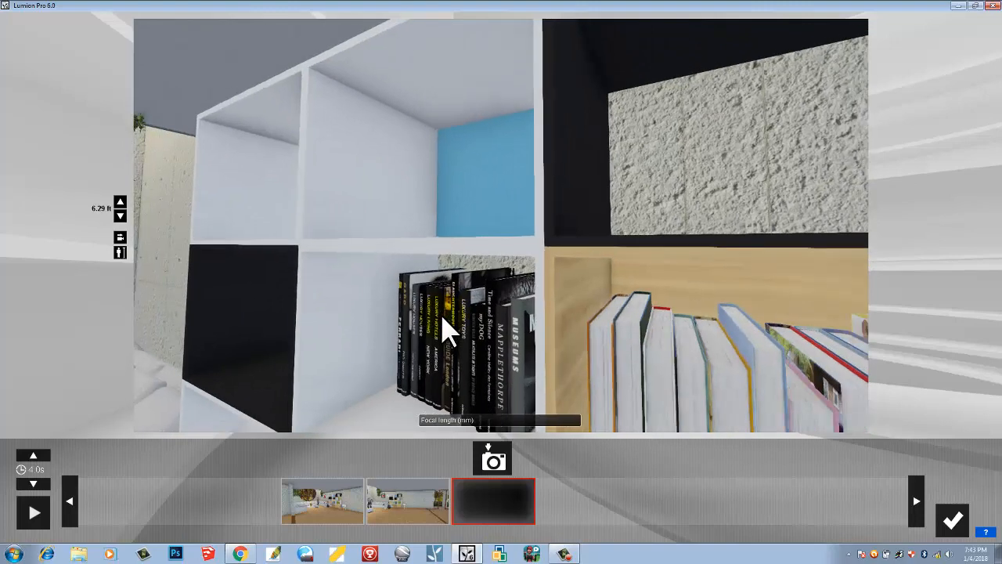
key(w)
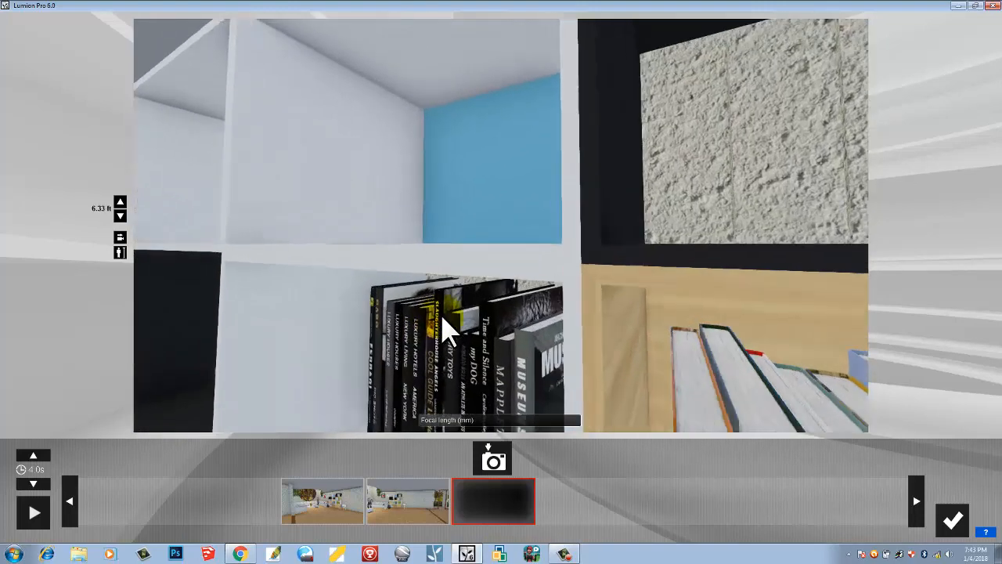
key(w)
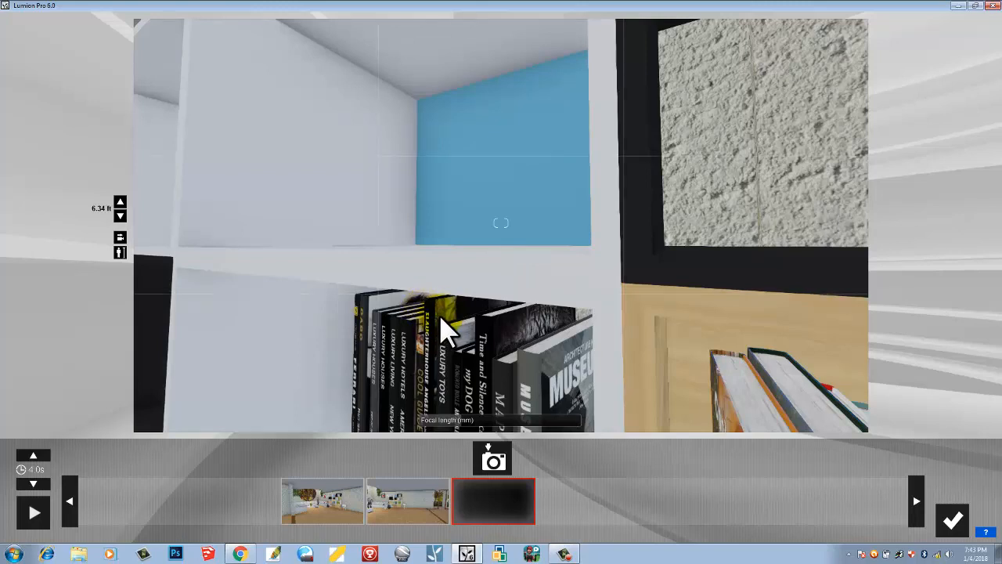
mouse_move(441, 316)
right_down()
mouse_move(410, 317)
mouse_move(440, 314)
right_up()
click(485, 451)
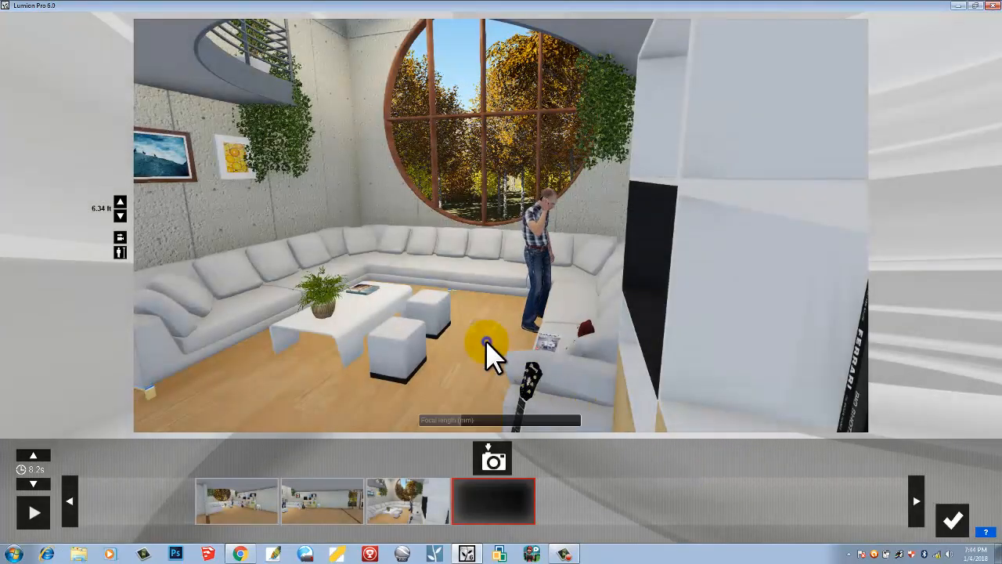
Take the fourth flythrough photo of the office area with desk, orange lounge chair and game table, and finish the recording.
right_drag(479, 346, 508, 442)
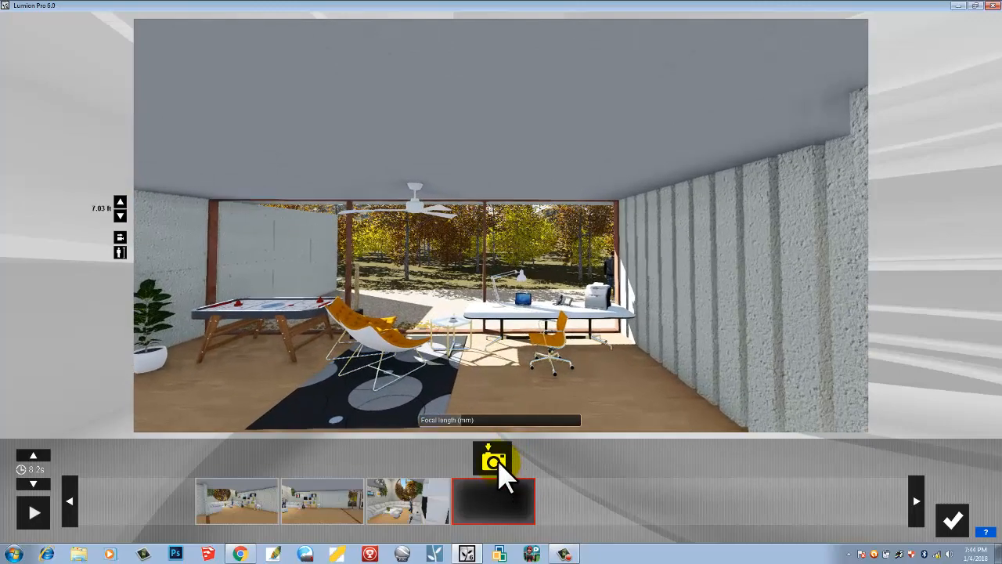
click(494, 460)
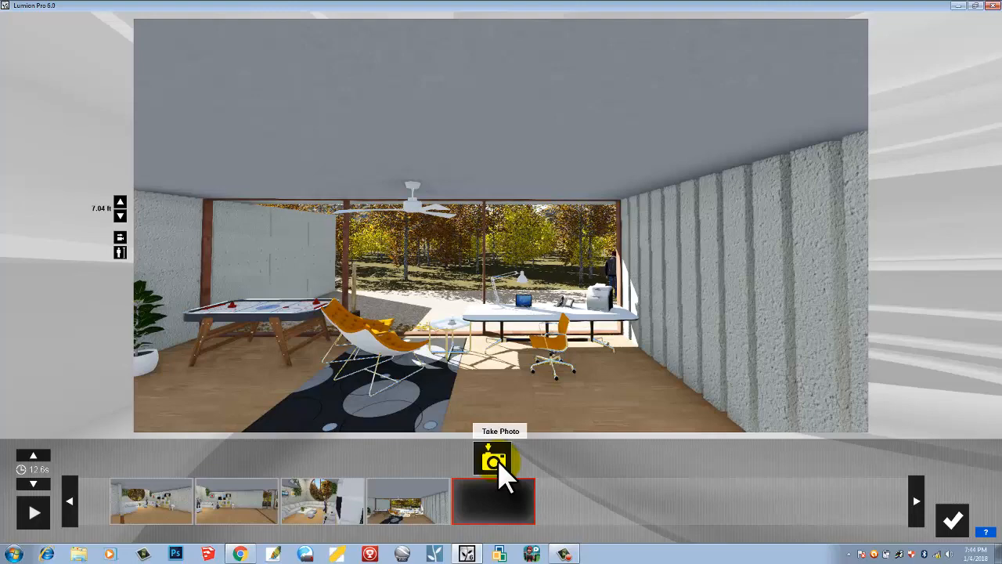
click(950, 518)
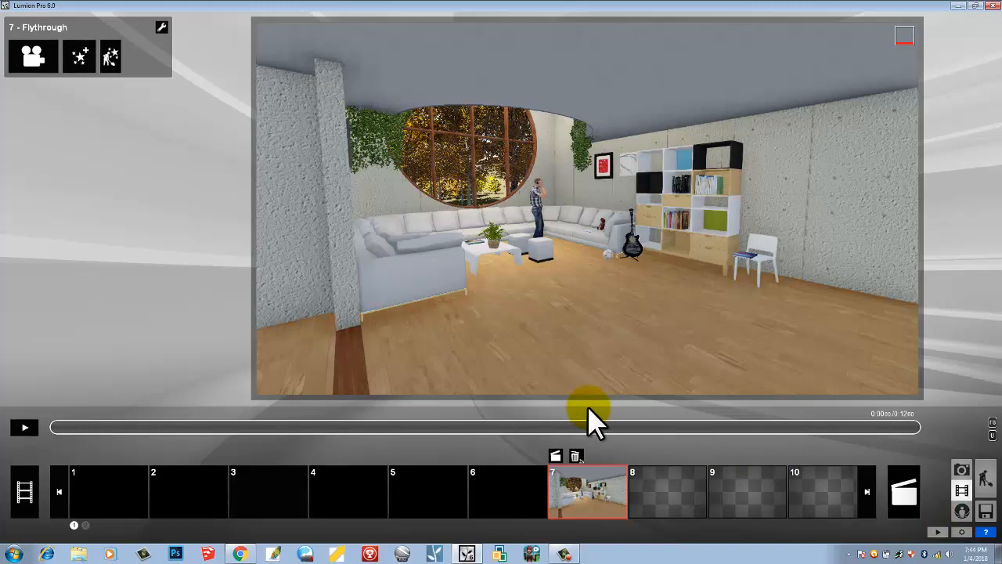
Play back the flythrough in clip 7 and view its MP4 export options for quality, frame rate and resolution without exporting.
click(24, 428)
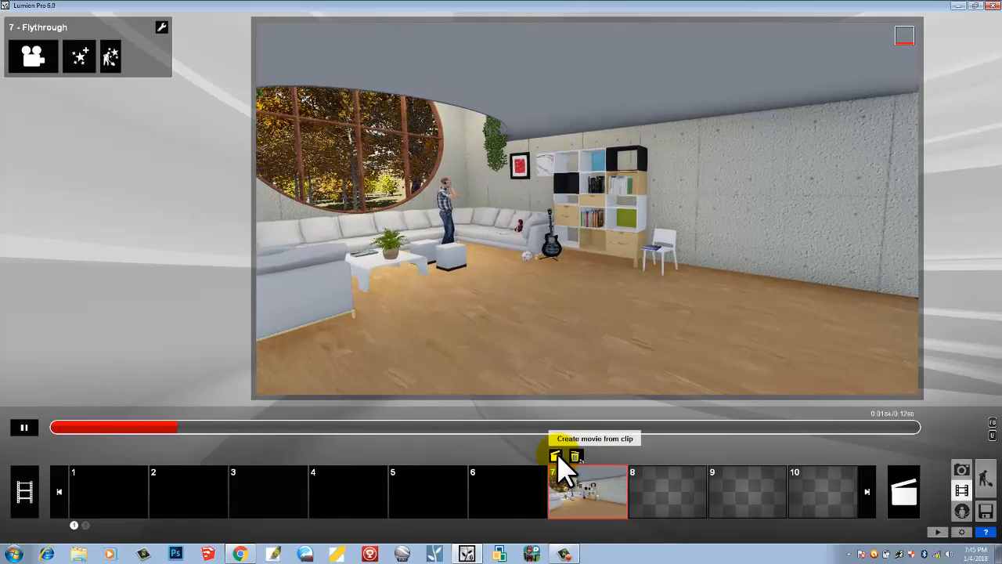
click(555, 456)
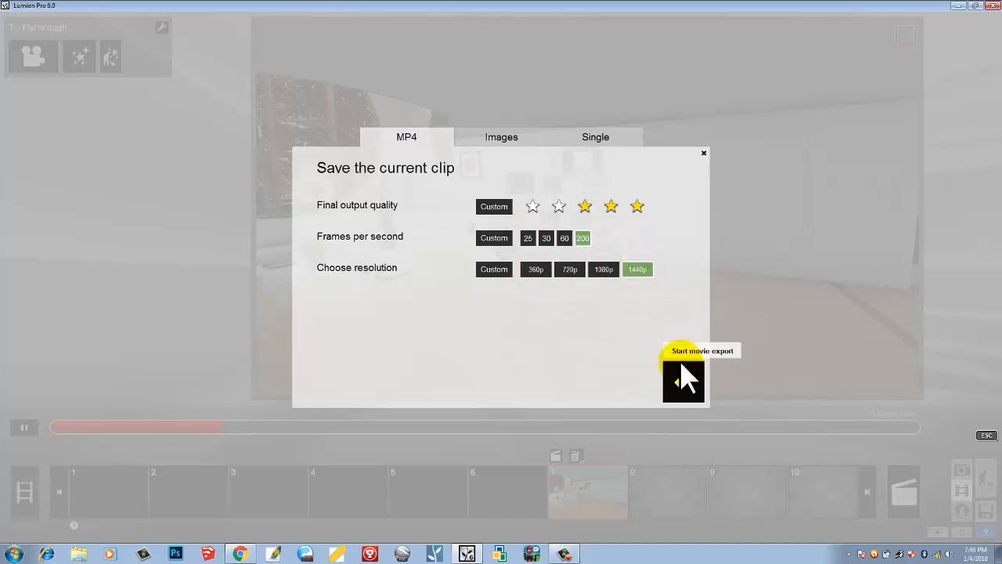
click(702, 153)
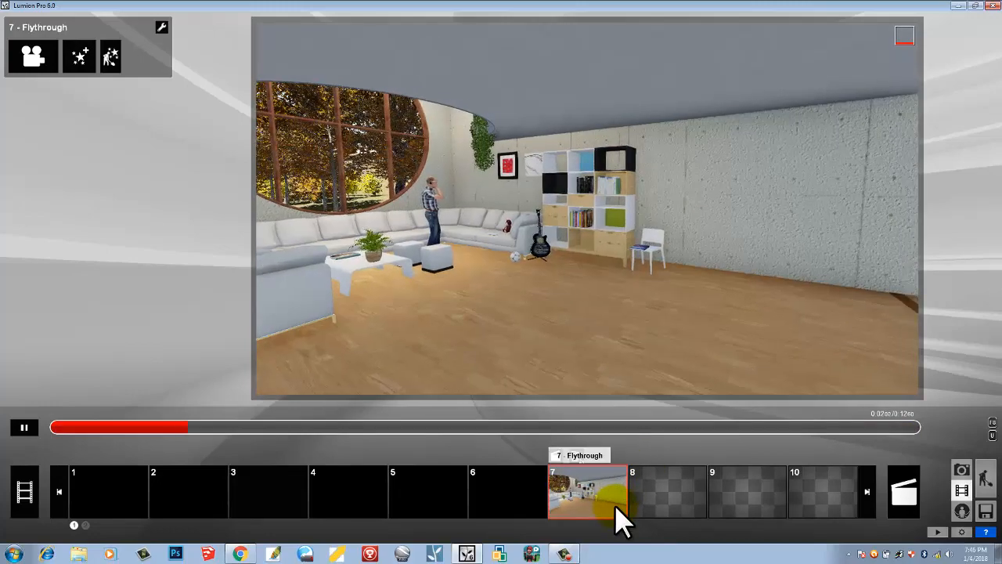
mouse_move(576, 554)
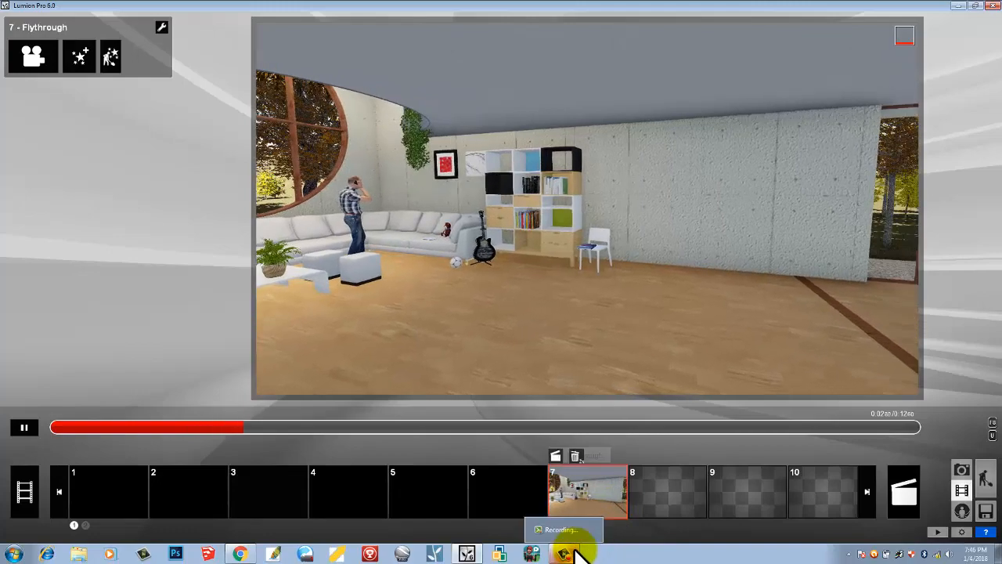